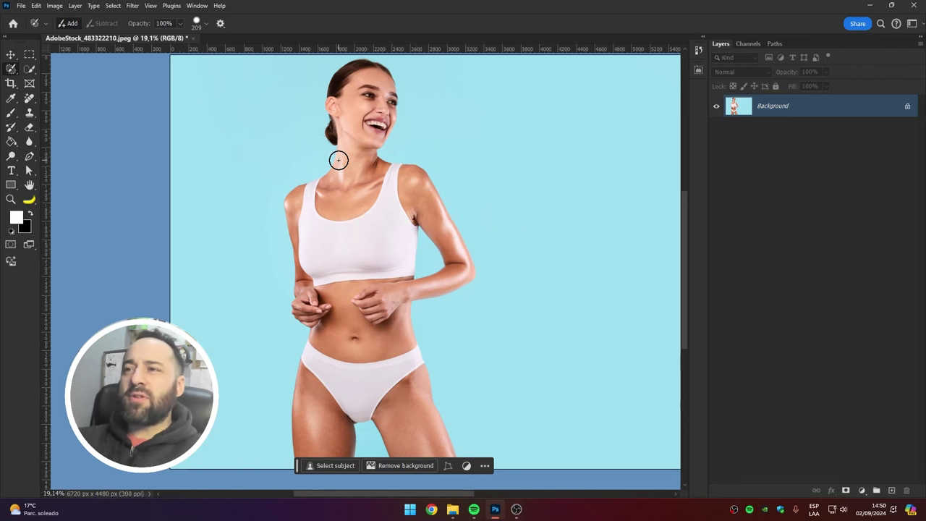
Switch from the lasso group to the Selection Brush Tool and enlarge the brush on canvas
right_click(13, 73)
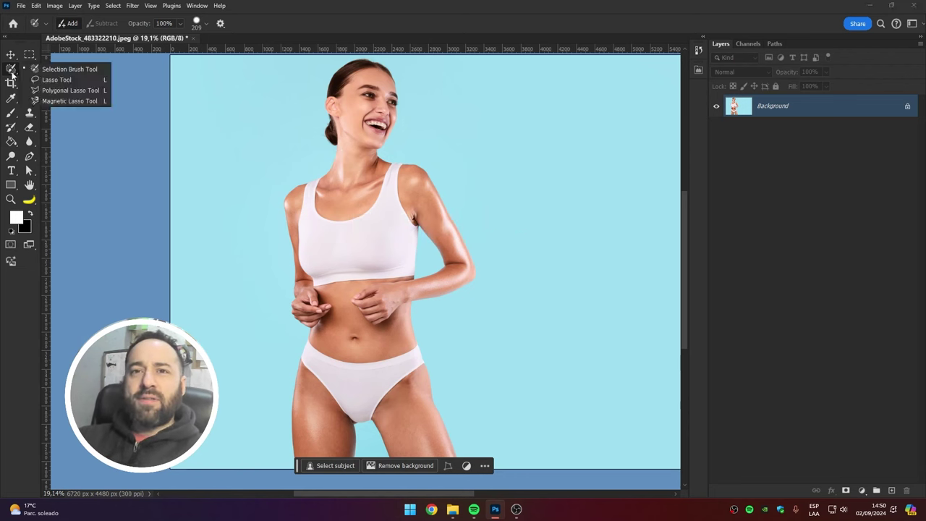
left_click(81, 68)
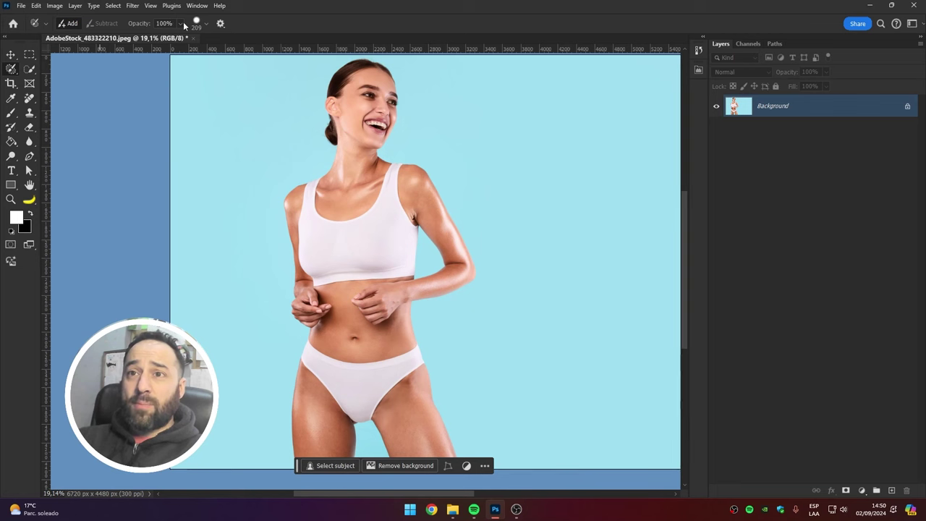
left_click(207, 25)
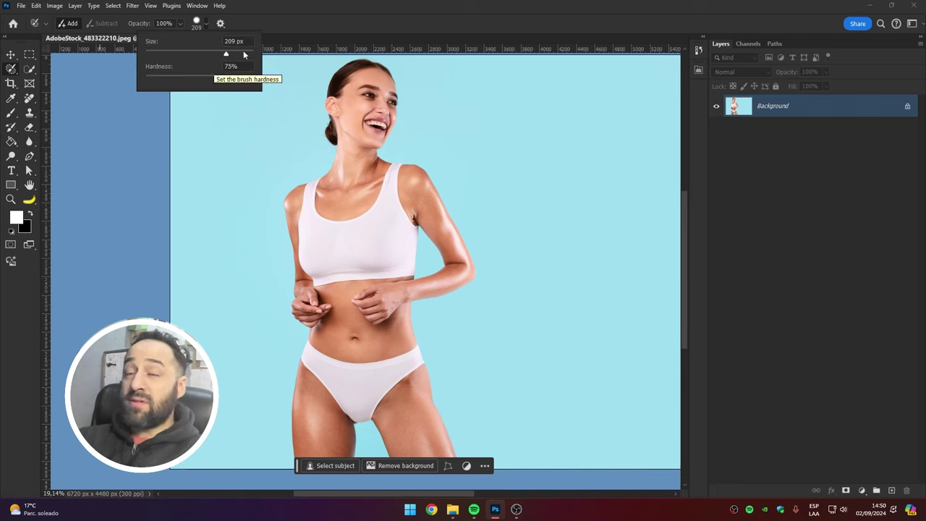
left_click(279, 95)
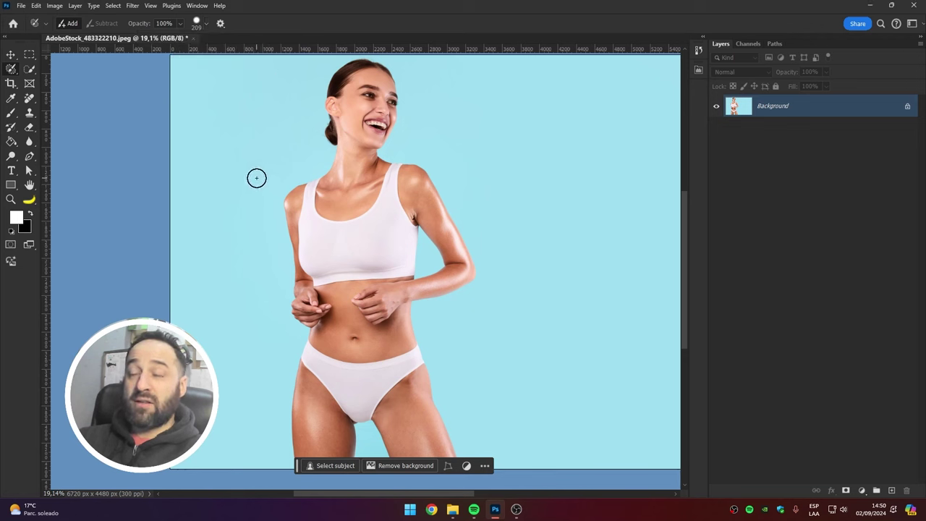
mouse_move(253, 173)
left_mouse_down()
mouse_move(321, 161)
mouse_move(305, 90)
mouse_move(298, 176)
mouse_move(289, 99)
mouse_move(287, 177)
mouse_move(283, 165)
mouse_move(254, 156)
left_mouse_up()
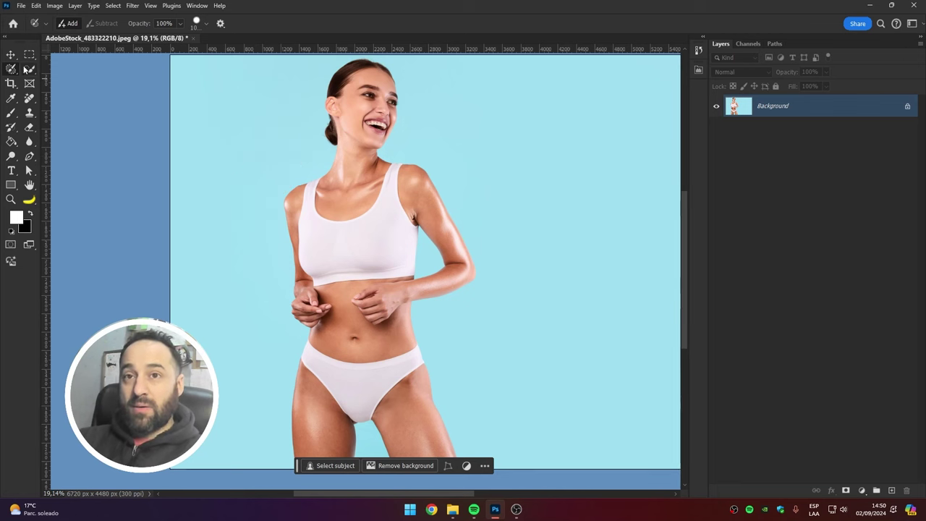
right_click(12, 70)
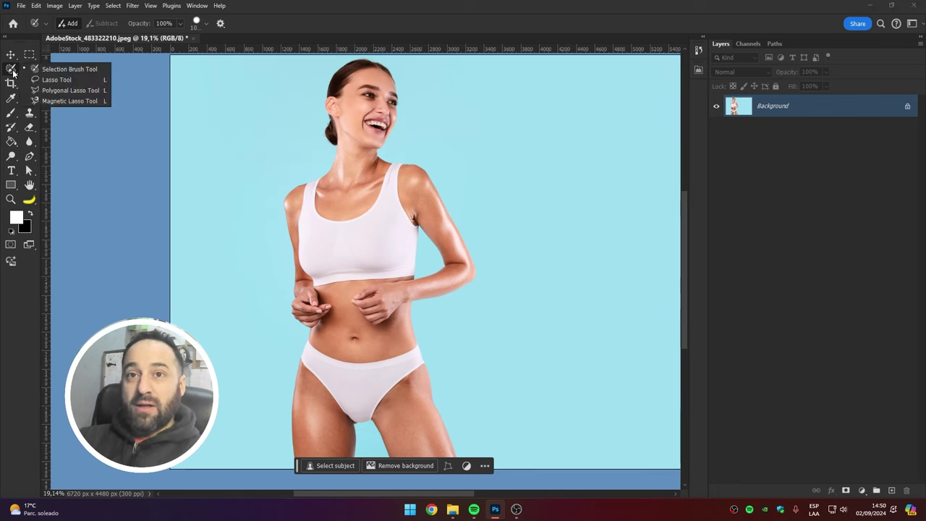
left_click(80, 81)
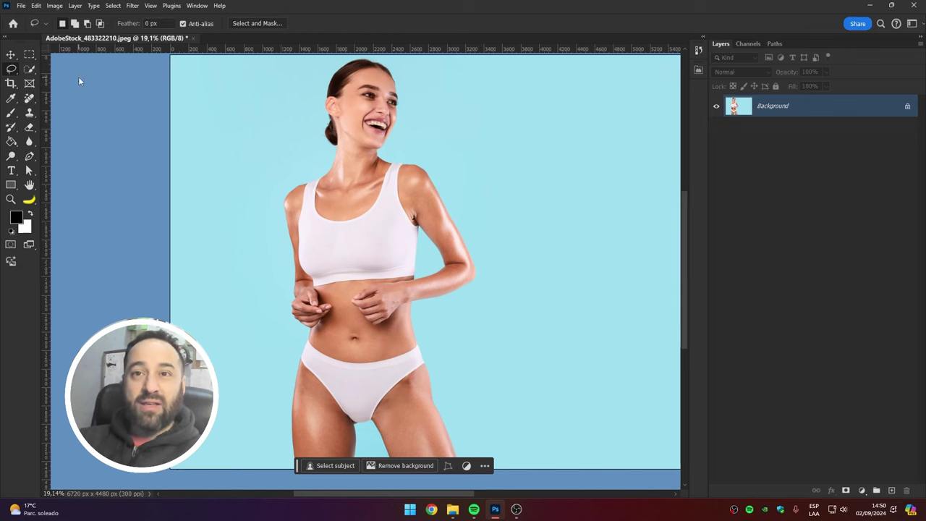
left_click(160, 24)
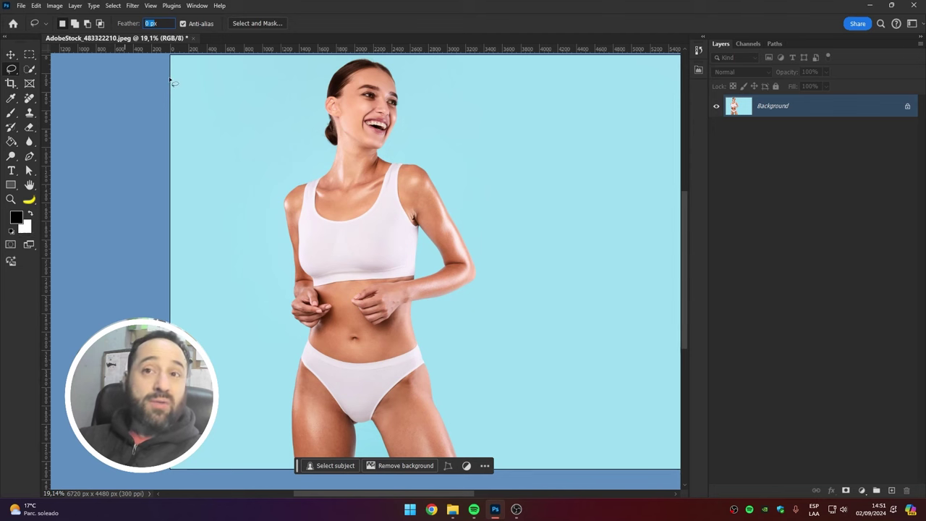
left_click_drag(121, 24, 197, 25)
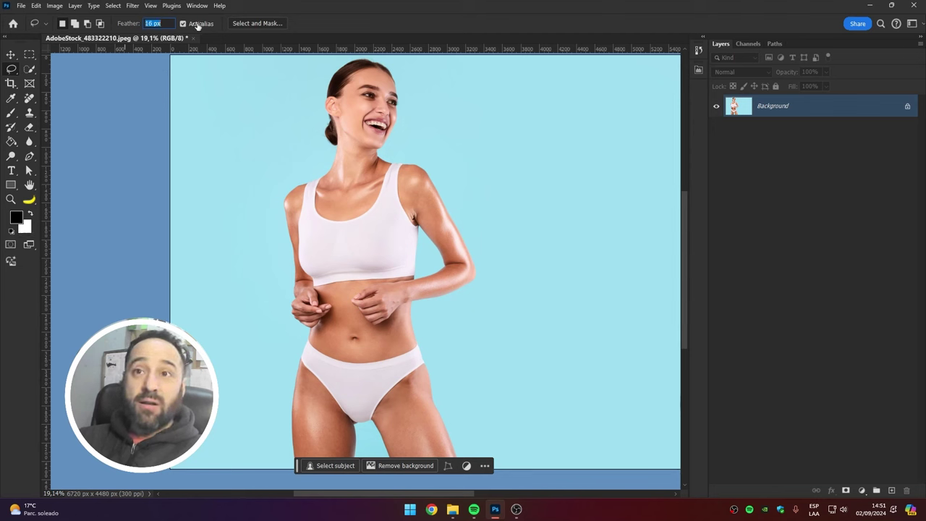
mouse_move(329, 85)
left_mouse_down()
mouse_move(232, 182)
mouse_move(265, 105)
left_mouse_up()
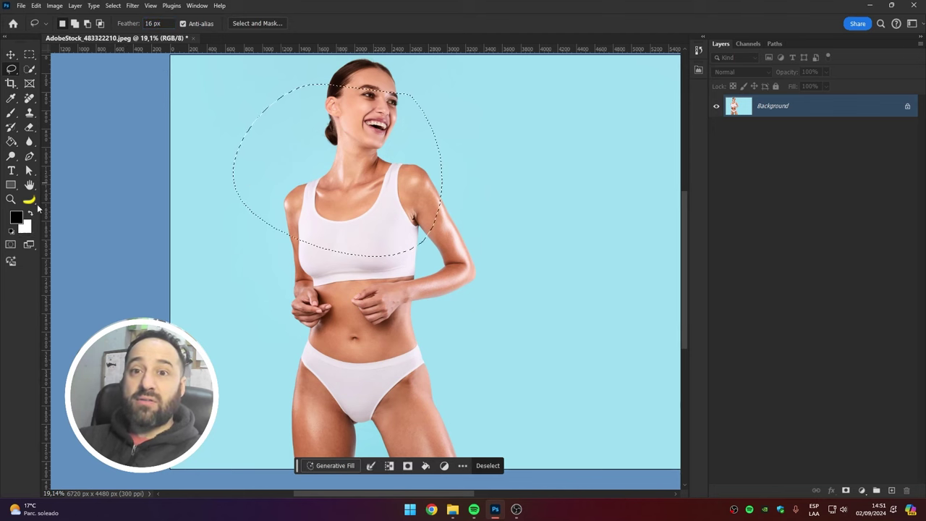
key("x")
left_click(10, 244)
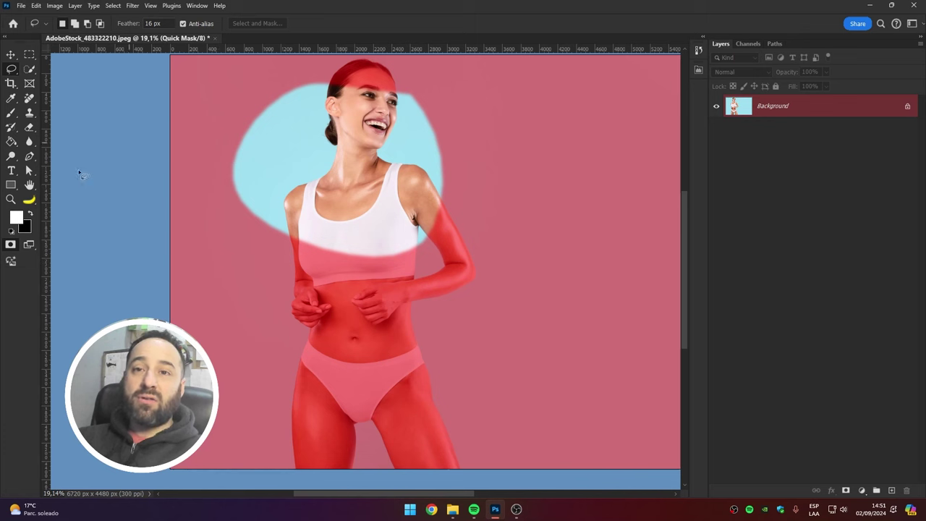
left_click(10, 244)
left_click_drag(134, 23, 116, 23)
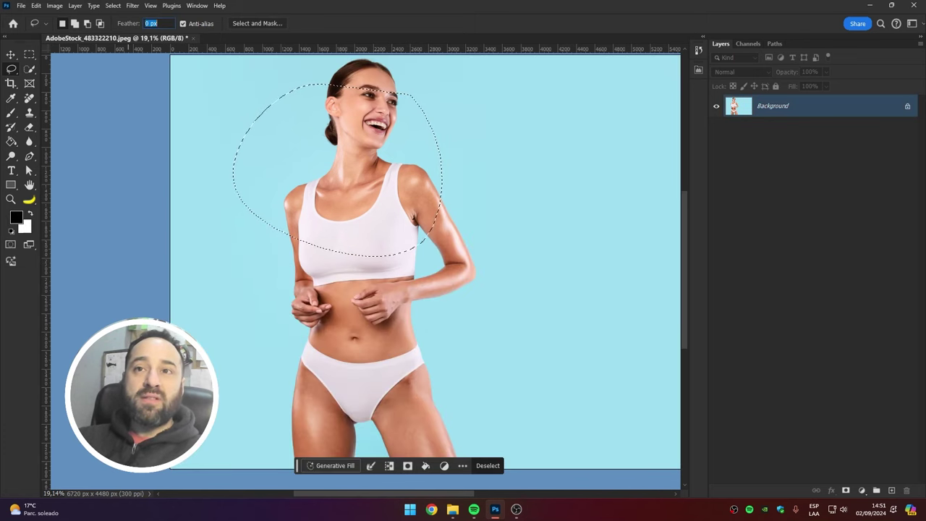
left_click(225, 189)
right_click(11, 69)
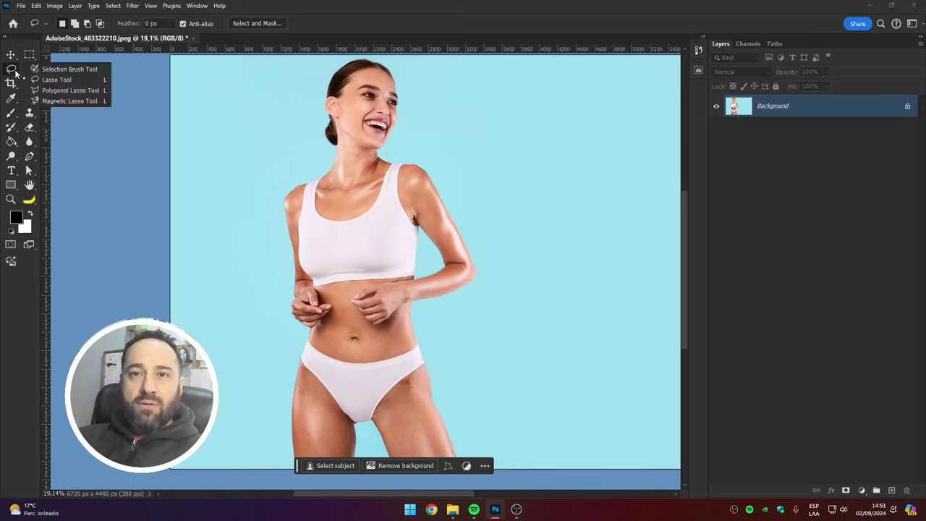
Return to the Selection Brush Tool and resize the brush to about 387 px
left_click(58, 68)
left_click_drag(290, 127, 259, 132)
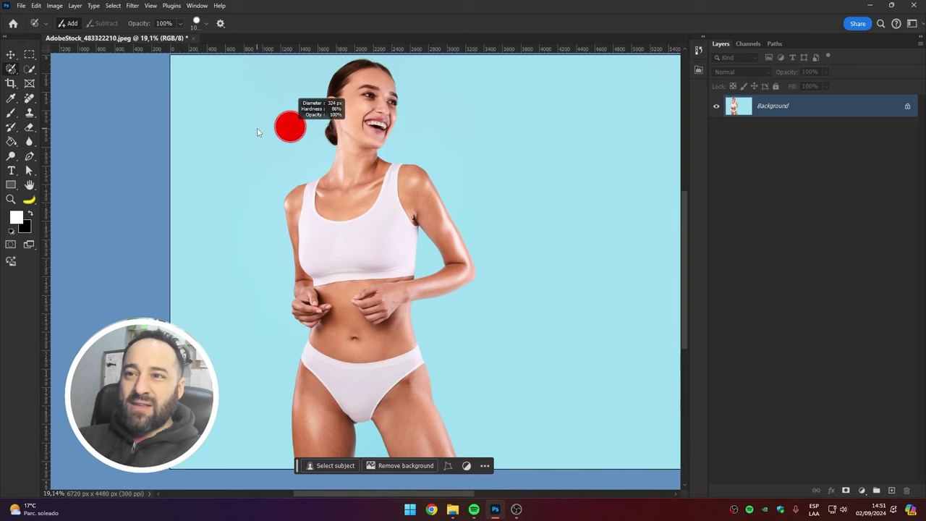
mouse_move(259, 132)
left_mouse_down()
mouse_move(251, 136)
mouse_move(278, 123)
mouse_move(307, 154)
mouse_move(285, 143)
left_mouse_up()
left_click(209, 25)
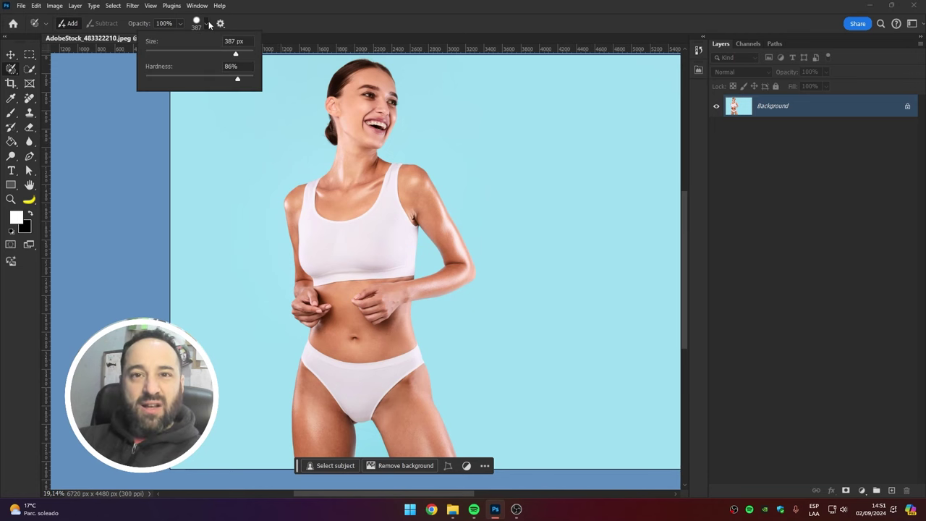
left_click(274, 17)
Paint a selection over the top and shoulders, repainting once, then subtract the arm
mouse_move(309, 177)
left_mouse_down()
mouse_move(400, 252)
mouse_move(407, 174)
mouse_move(349, 181)
mouse_move(370, 205)
mouse_move(336, 237)
mouse_move(374, 205)
mouse_move(368, 250)
left_mouse_up()
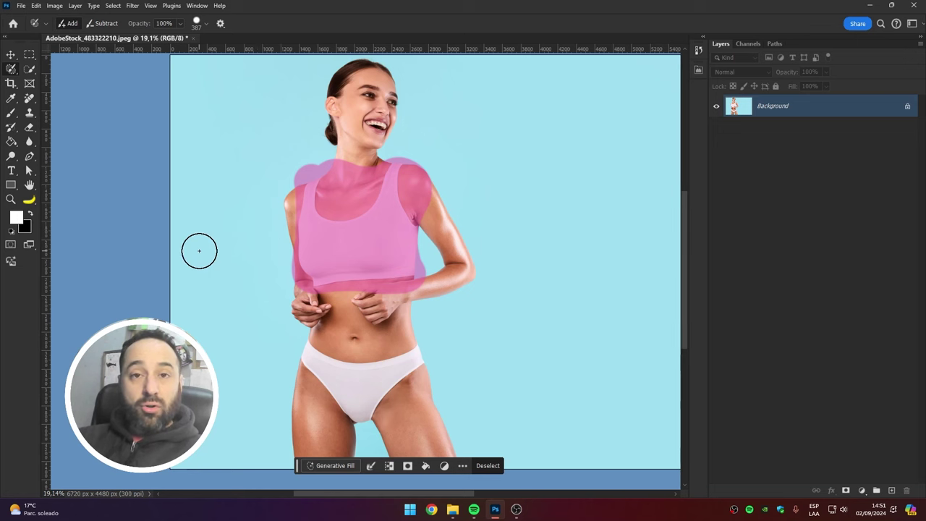
key("ctrl+d")
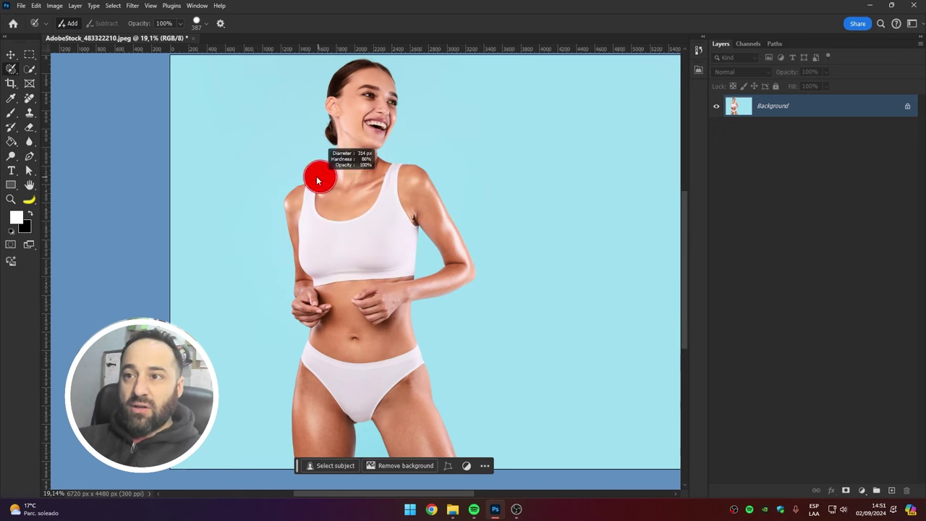
mouse_move(343, 155)
left_mouse_down()
mouse_move(317, 293)
mouse_move(399, 277)
mouse_move(422, 236)
mouse_move(424, 176)
mouse_move(340, 161)
left_mouse_up()
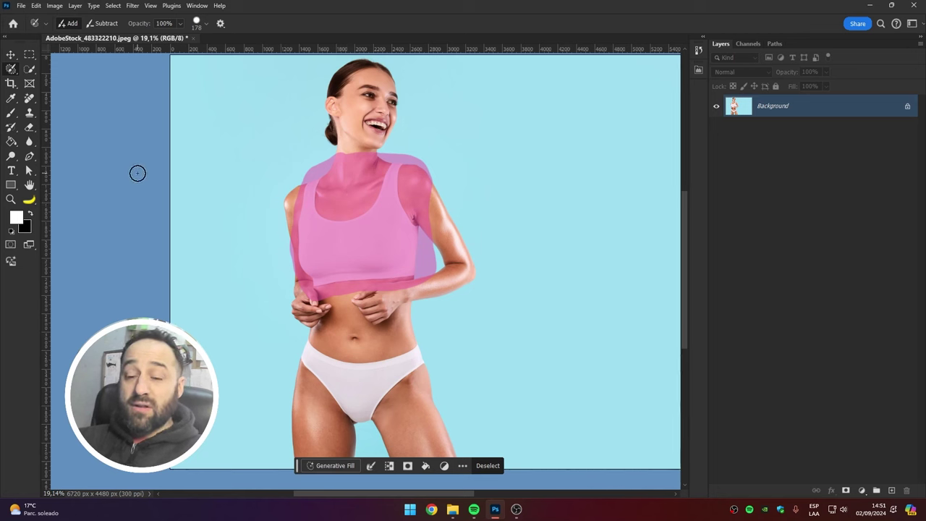
key("x")
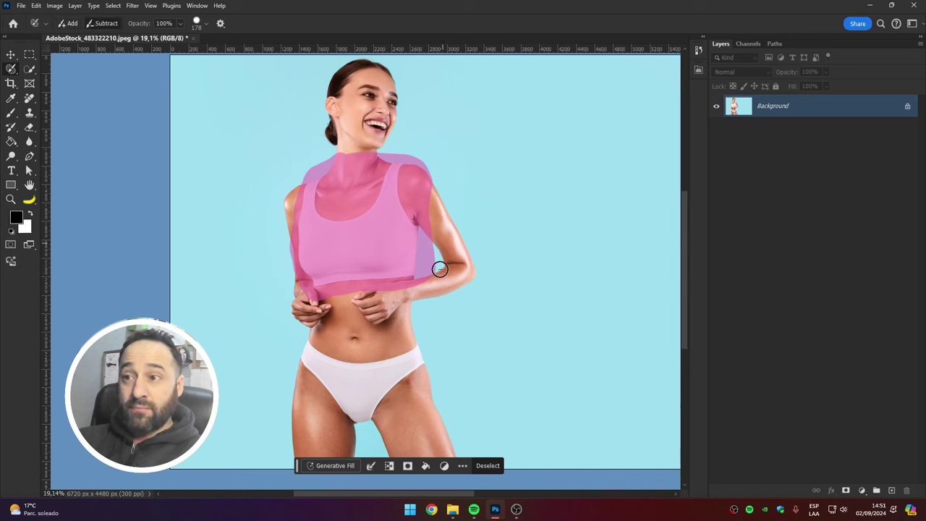
left_click_drag(430, 289, 432, 172)
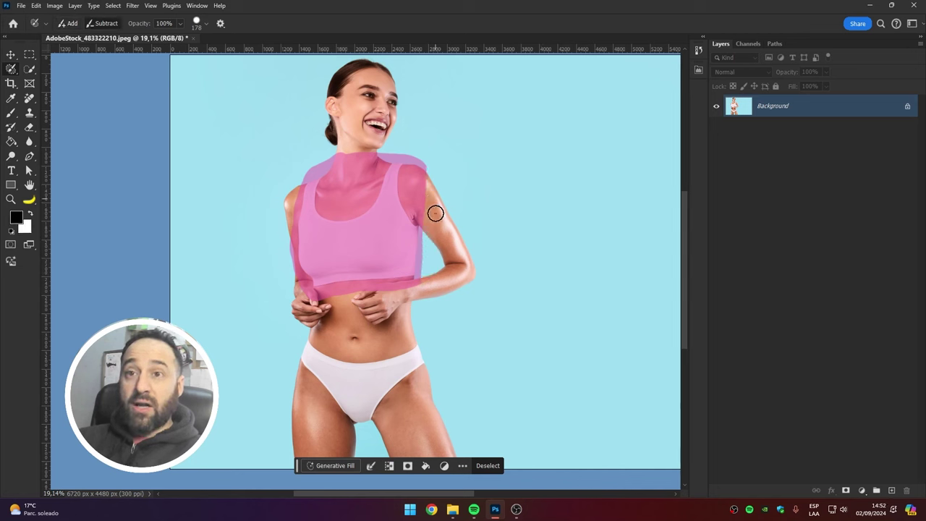
key("x")
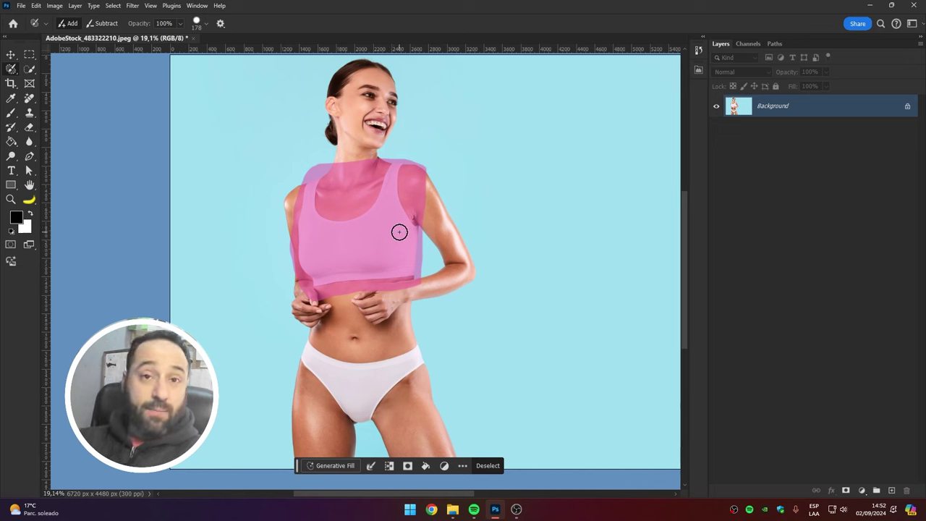
left_click(221, 24)
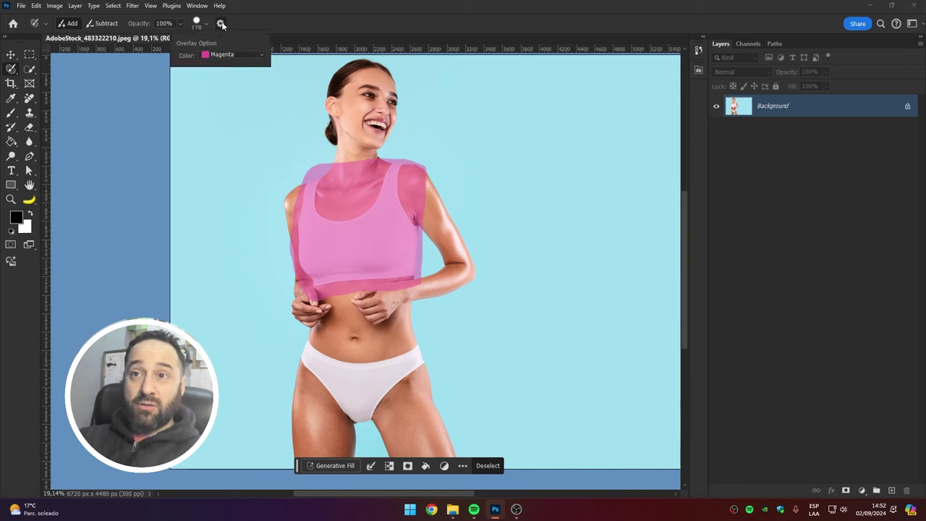
left_click(217, 55)
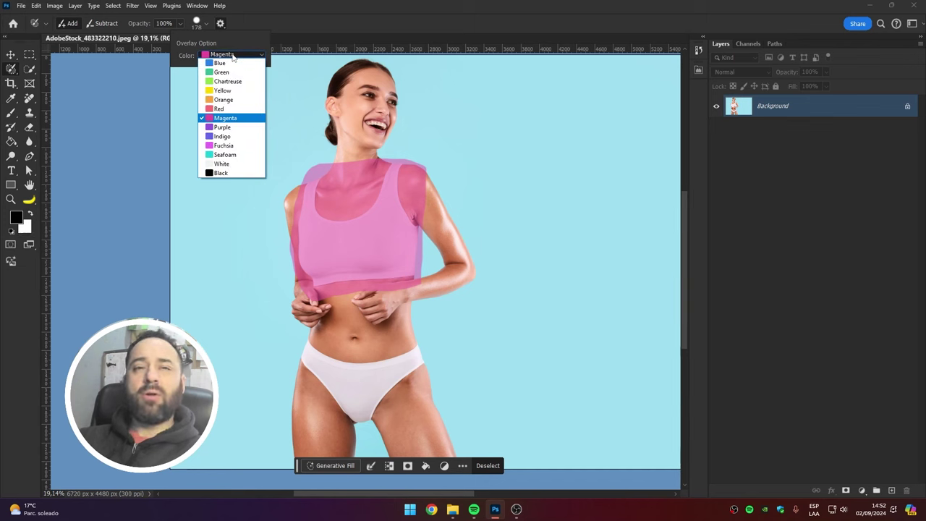
left_click(225, 99)
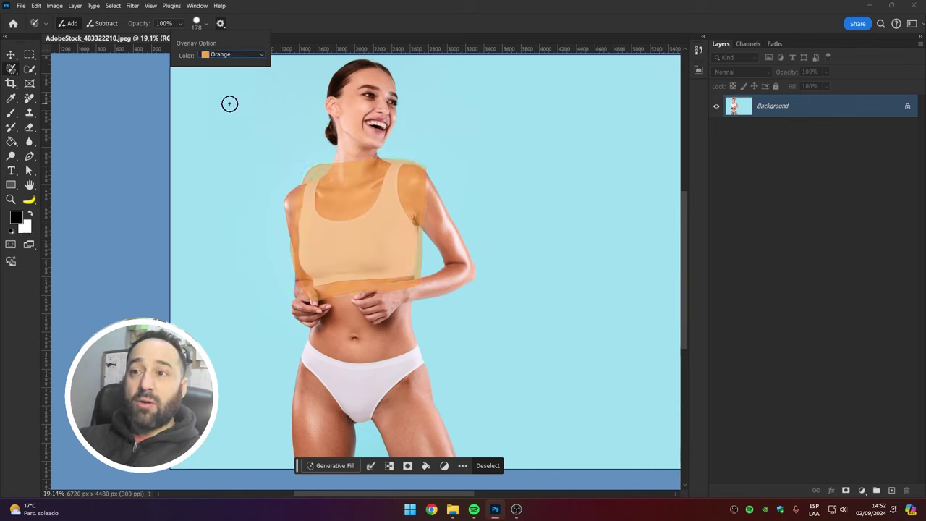
left_click(222, 56)
left_click(231, 84)
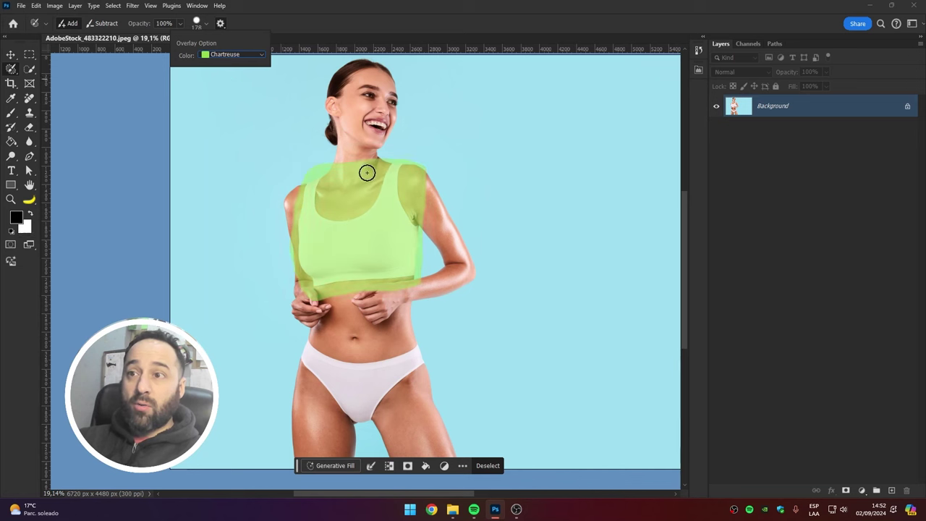
left_click(245, 56)
left_click(228, 118)
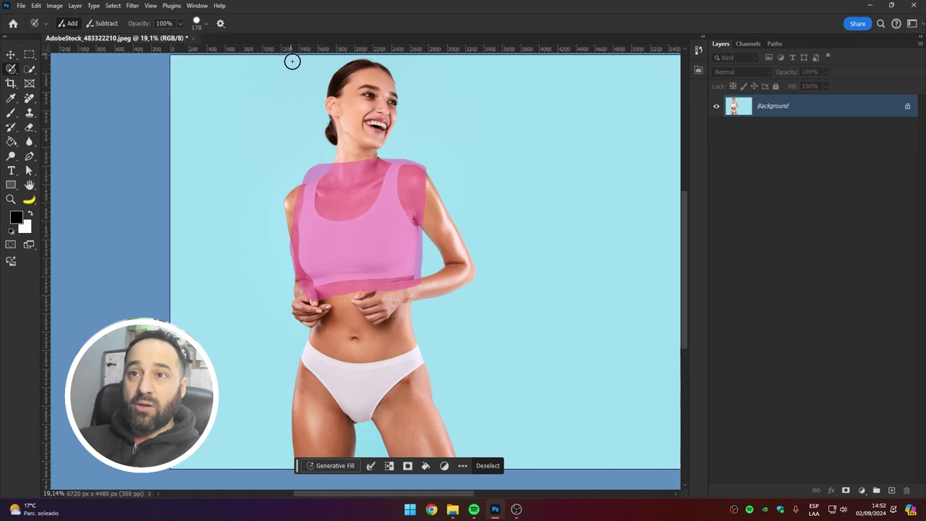
left_click(178, 24)
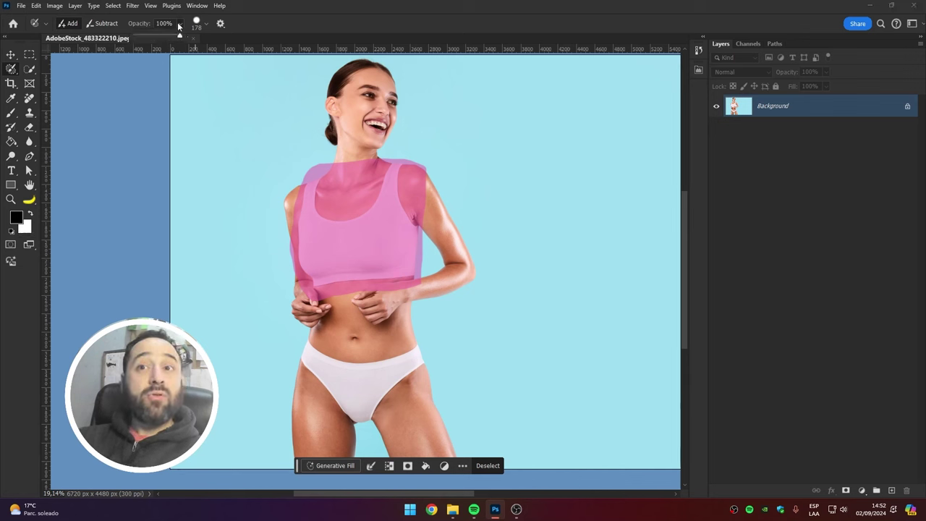
left_click(177, 22)
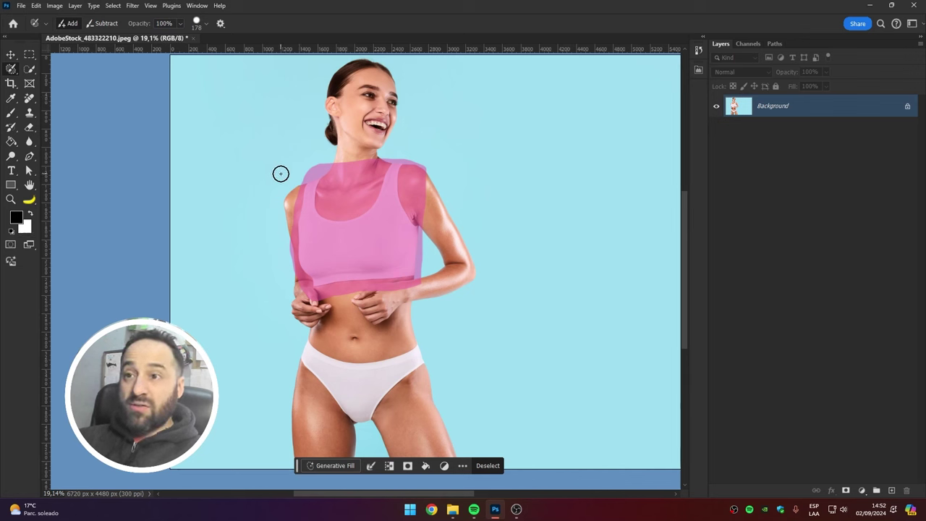
Exit Quick Mask to get an active selection and return to the Selection Brush Tool
left_click(31, 58)
key("q")
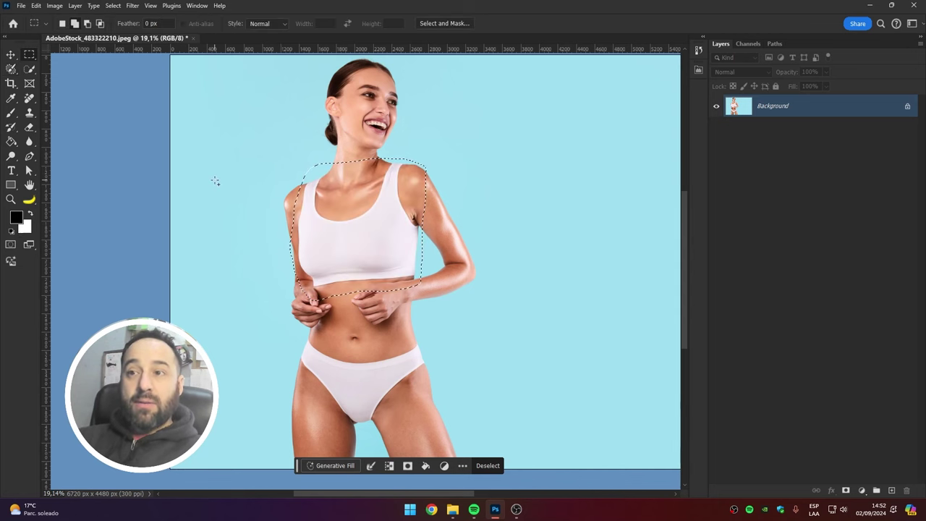
left_click(11, 68)
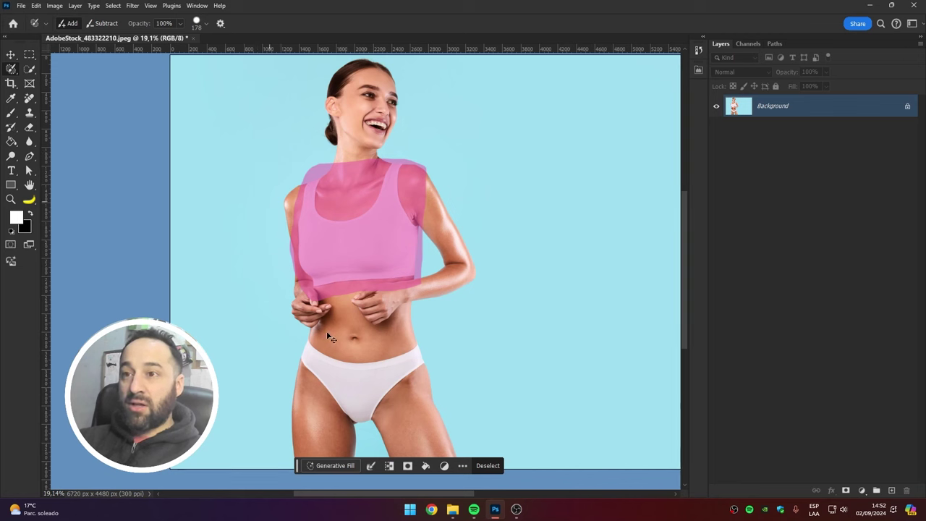
Deselect the crop top, restore it with Select > Reselect, then clear it again
key("ctrl+d")
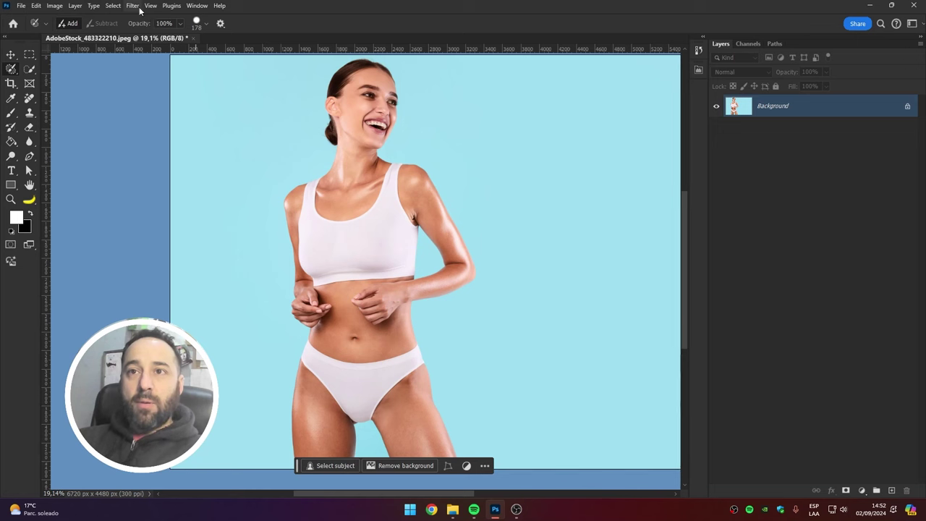
left_click(113, 6)
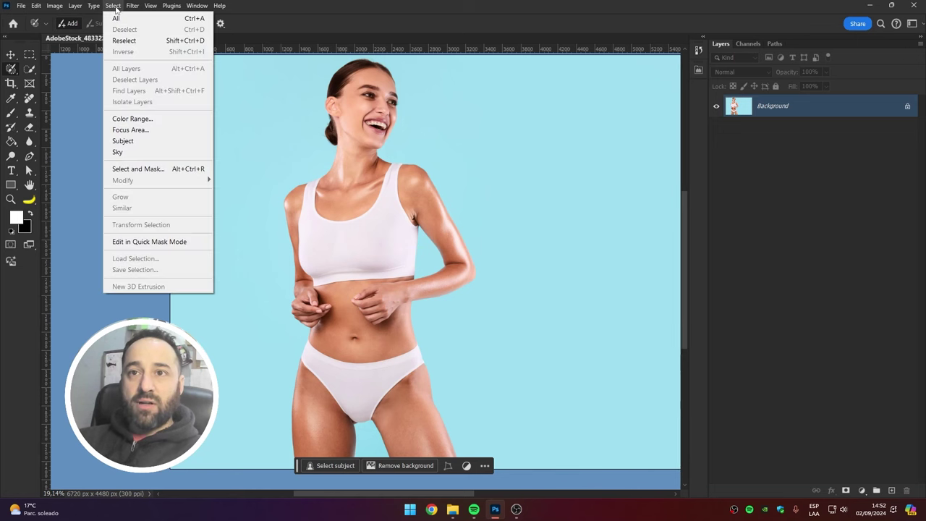
left_click(146, 42)
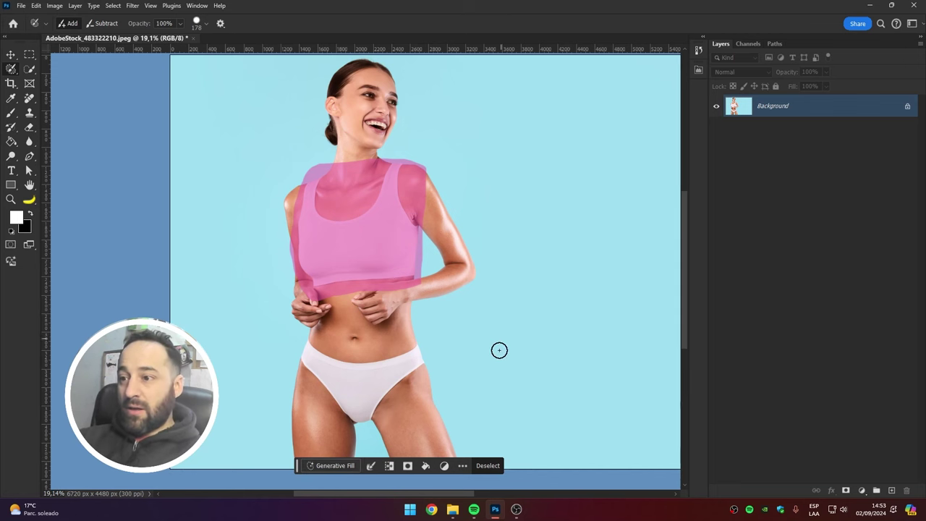
left_click(488, 465)
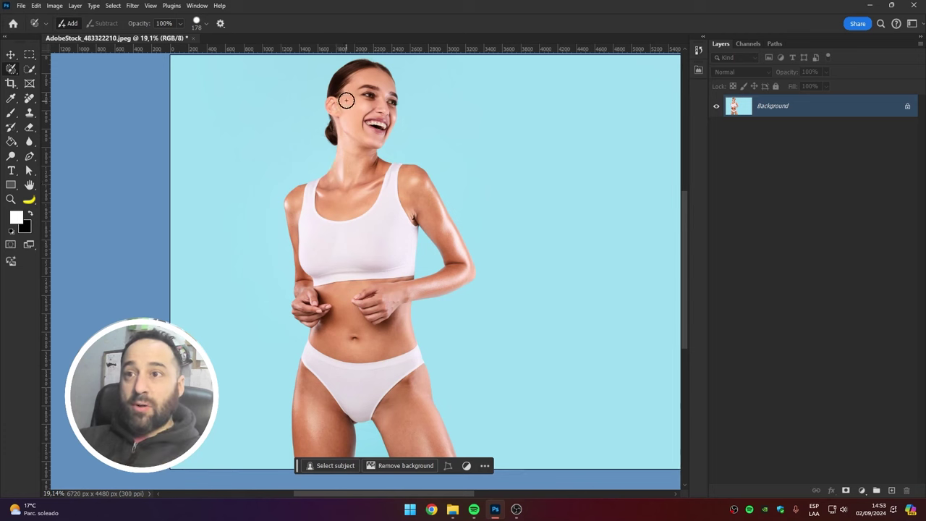
Brush a selection over the head and Generative Fill it with 'casco de moto'
left_click_drag(322, 108, 367, 61)
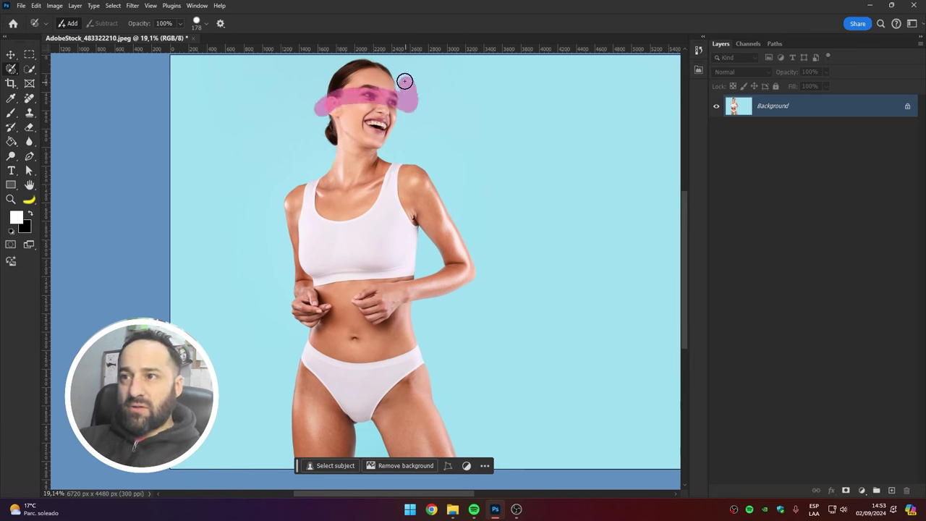
left_click_drag(367, 60, 321, 104)
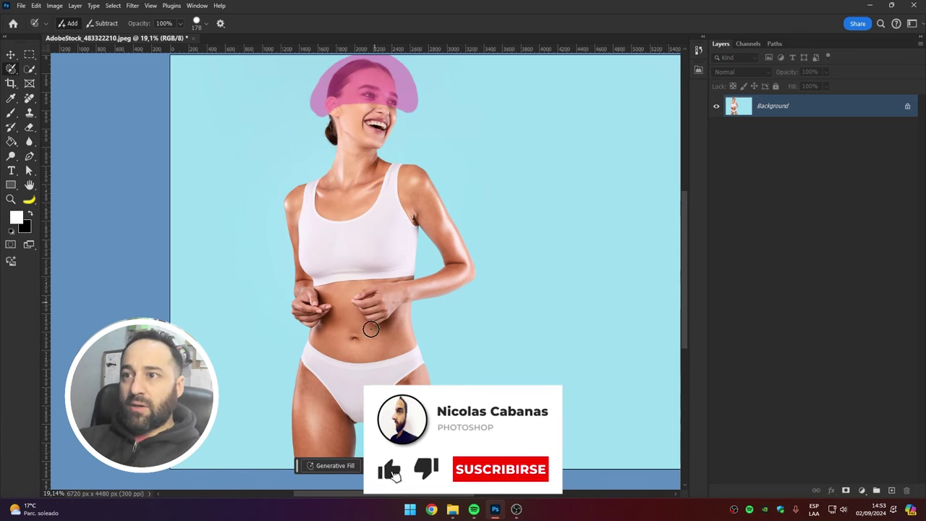
left_click(329, 468)
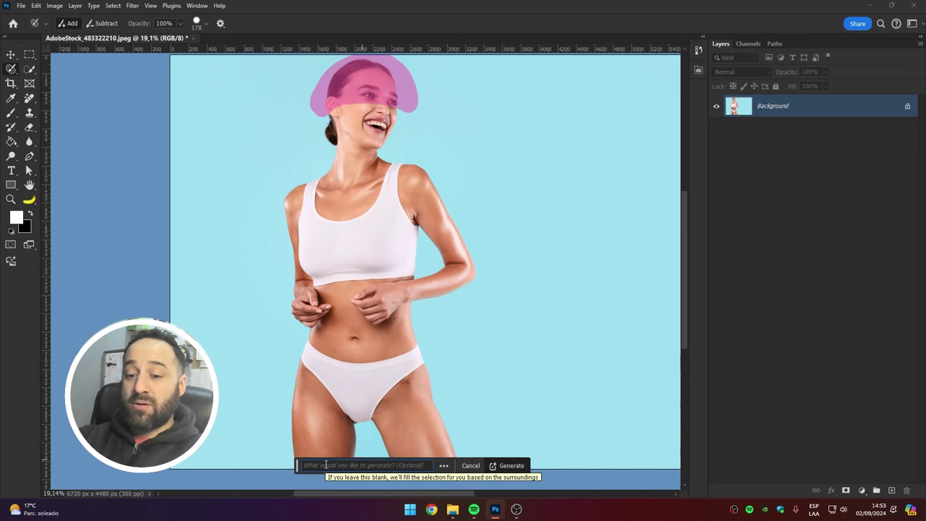
type("casco de moto")
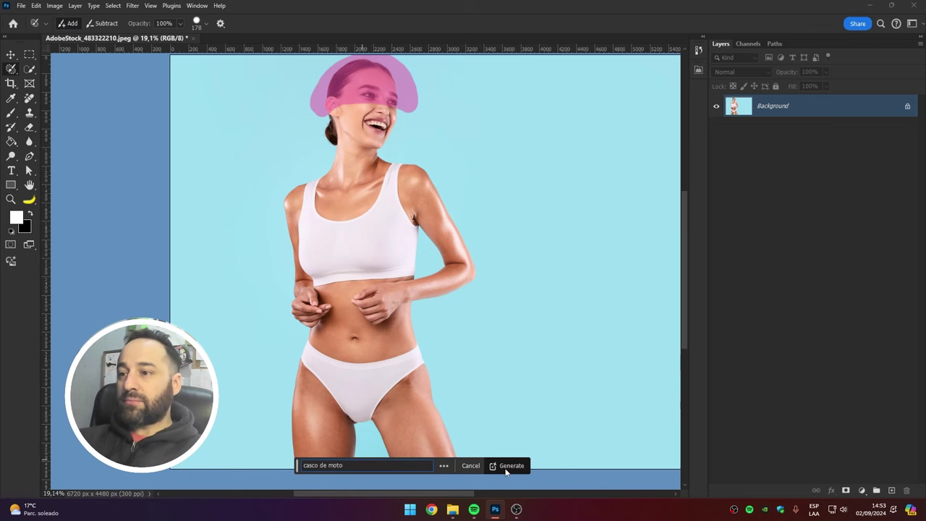
left_click(509, 466)
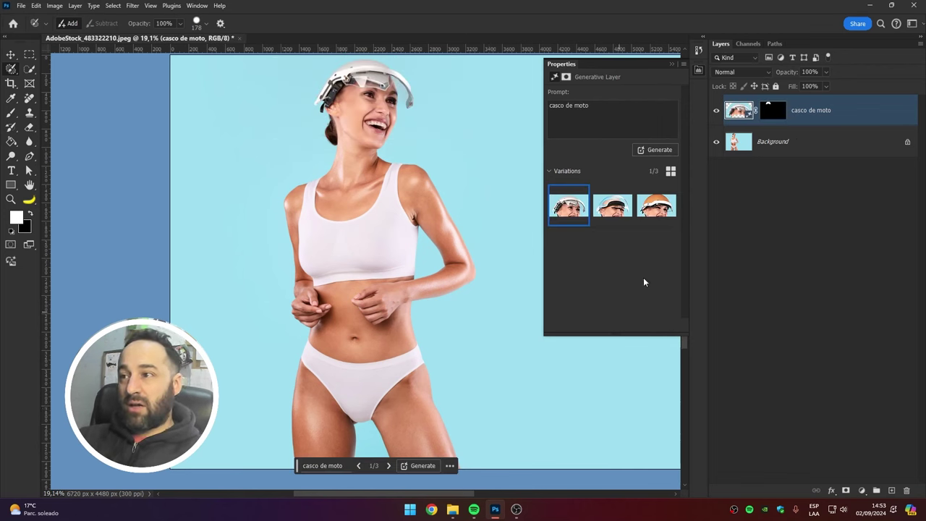
Preview each of the three generated helmet variations in Properties
left_click(647, 205)
left_click(569, 206)
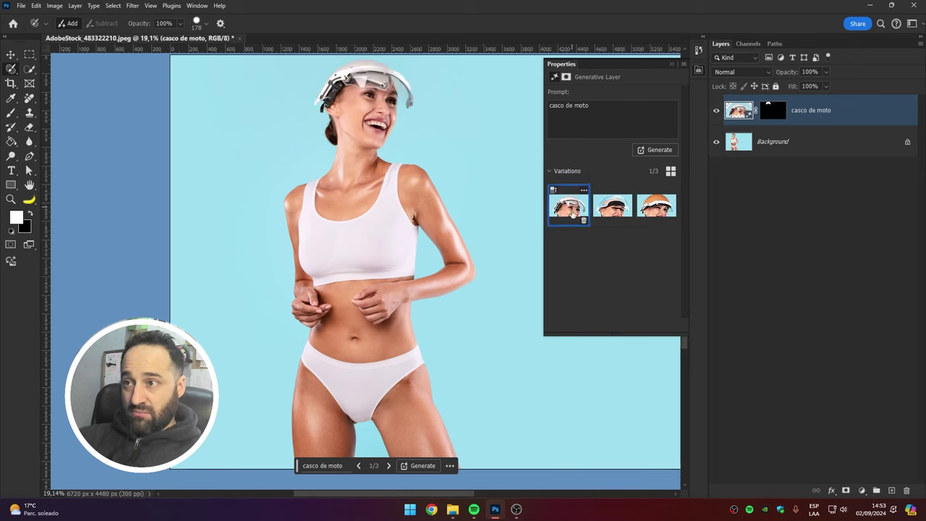
left_click(612, 205)
left_click(653, 201)
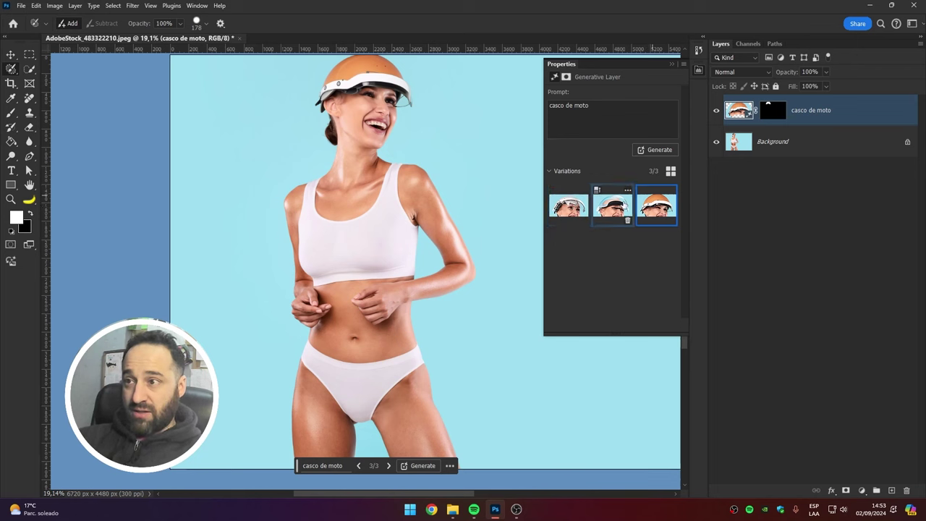
left_click(613, 206)
left_click(577, 210)
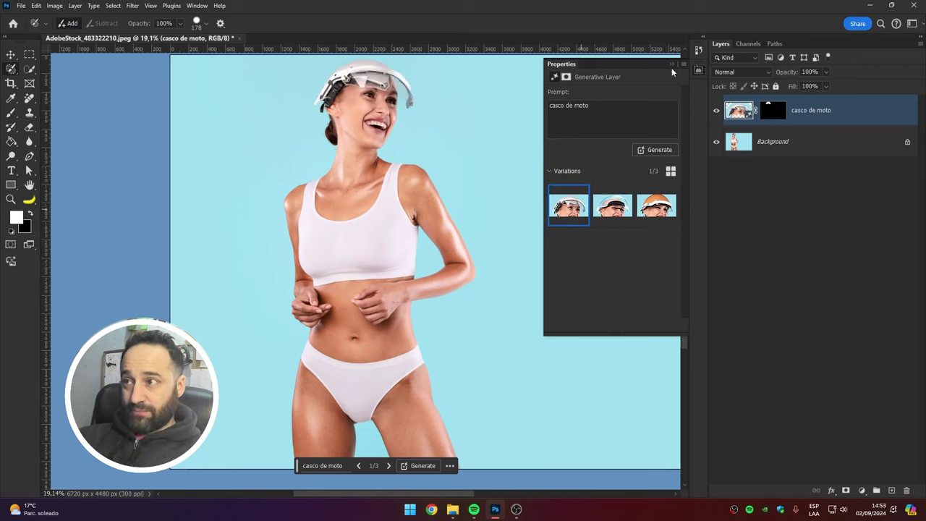
Delete the casco de moto helmet layer and close the Properties panel
left_click(648, 206)
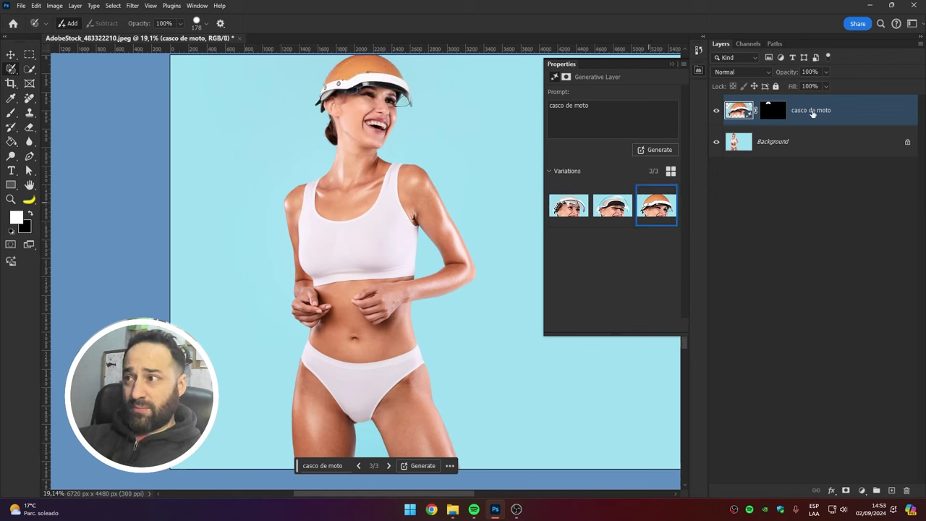
left_click_drag(829, 116, 907, 491)
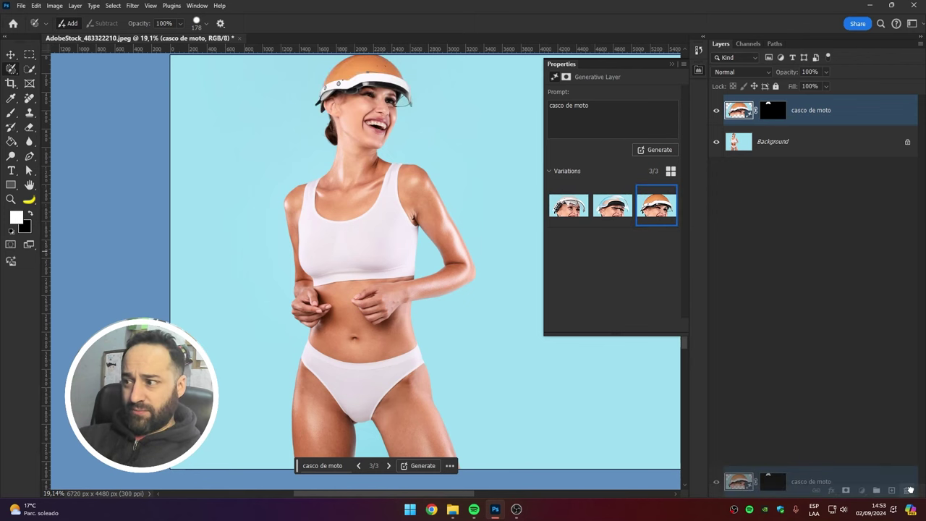
left_click(671, 64)
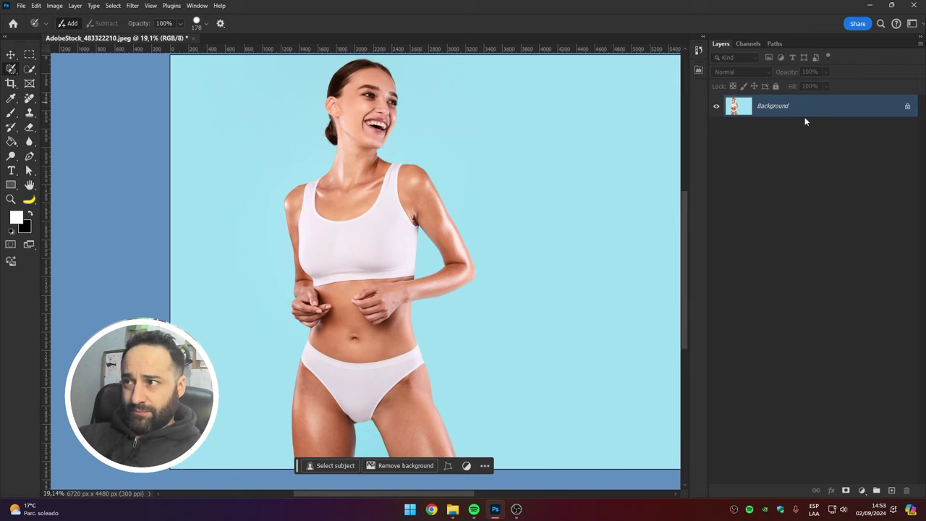
left_click(177, 25)
left_click_drag(180, 37, 150, 40)
mouse_move(321, 102)
left_mouse_down()
mouse_move(333, 86)
mouse_move(391, 65)
mouse_move(316, 95)
left_mouse_up()
left_click(333, 465)
type("de moto")
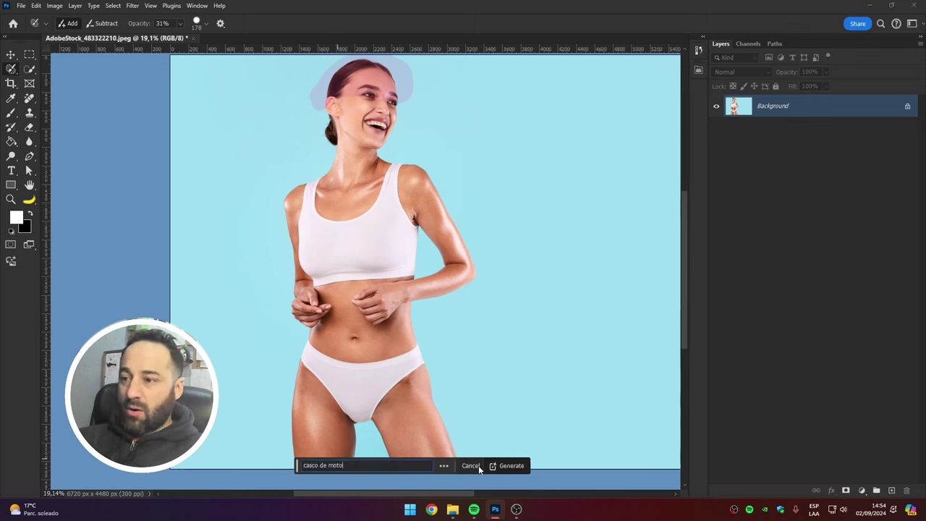
left_click(510, 465)
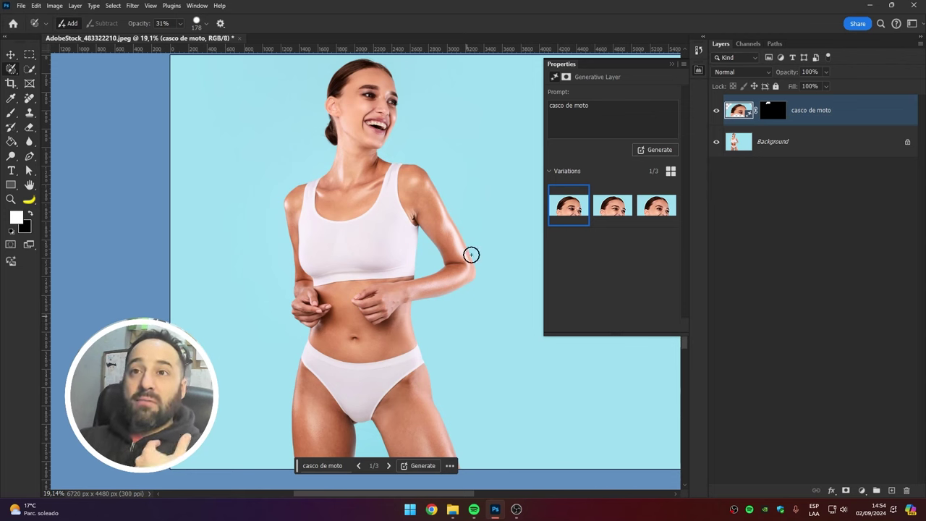
left_click(180, 25)
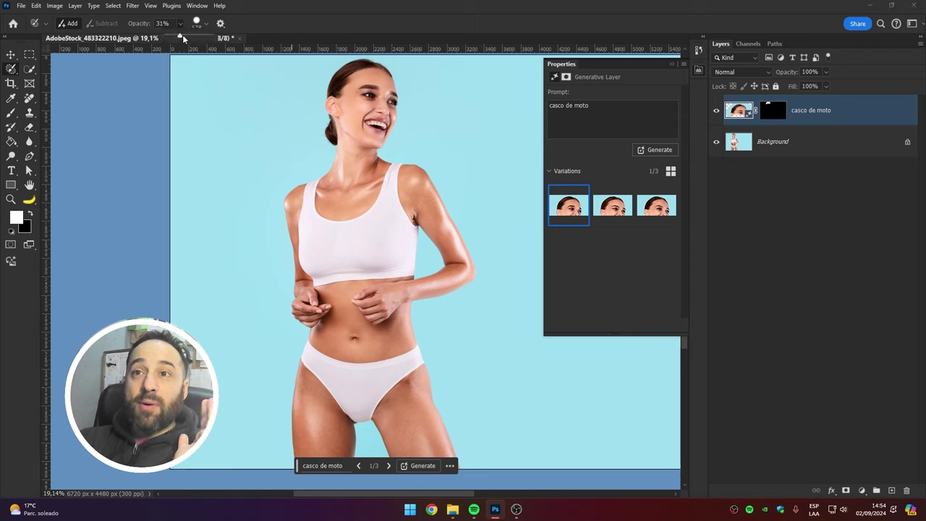
left_click(259, 16)
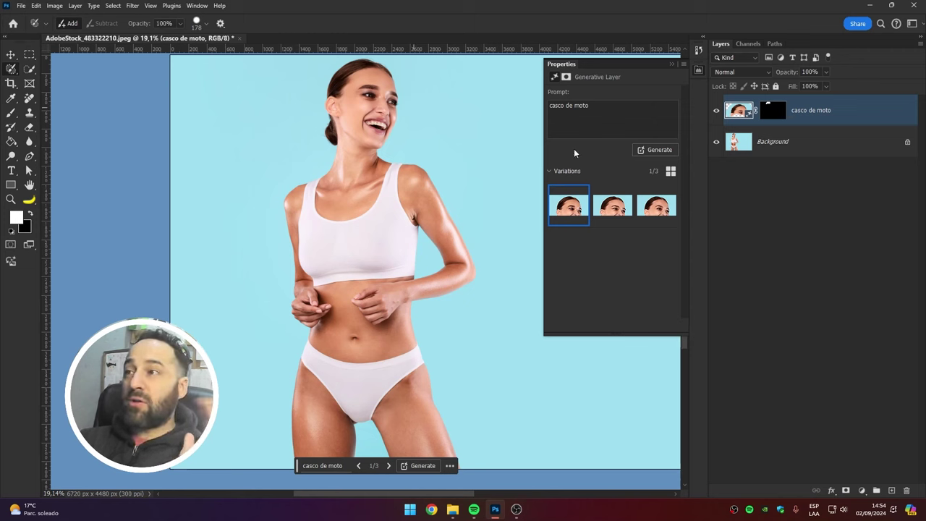
left_click_drag(836, 108, 876, 474)
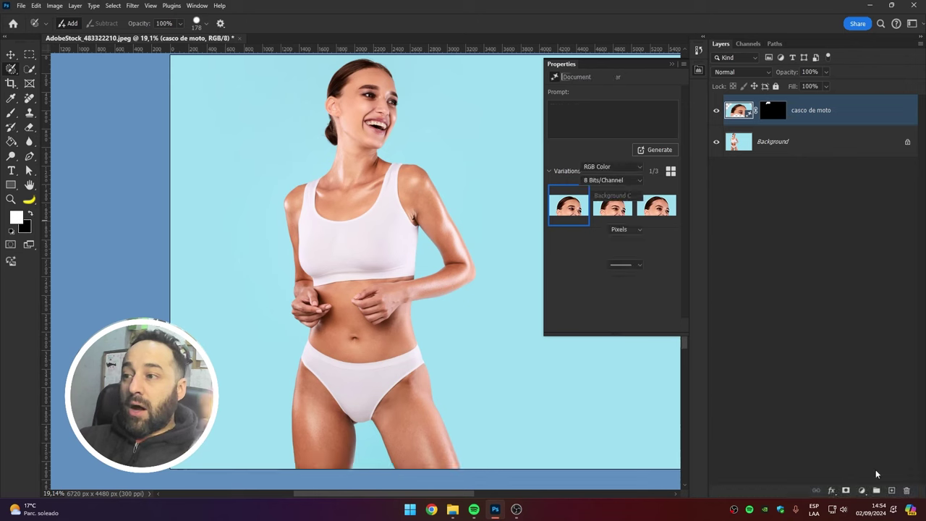
key("Delete")
left_click(671, 65)
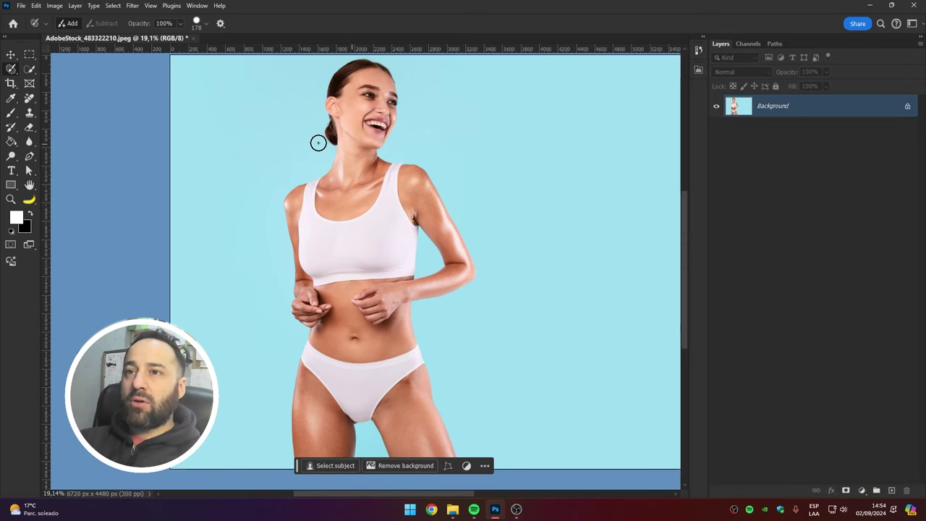
Brush a selection over the crop top and Generative Fill it with 'camisa de cuadros'
left_click_drag(310, 176, 420, 280)
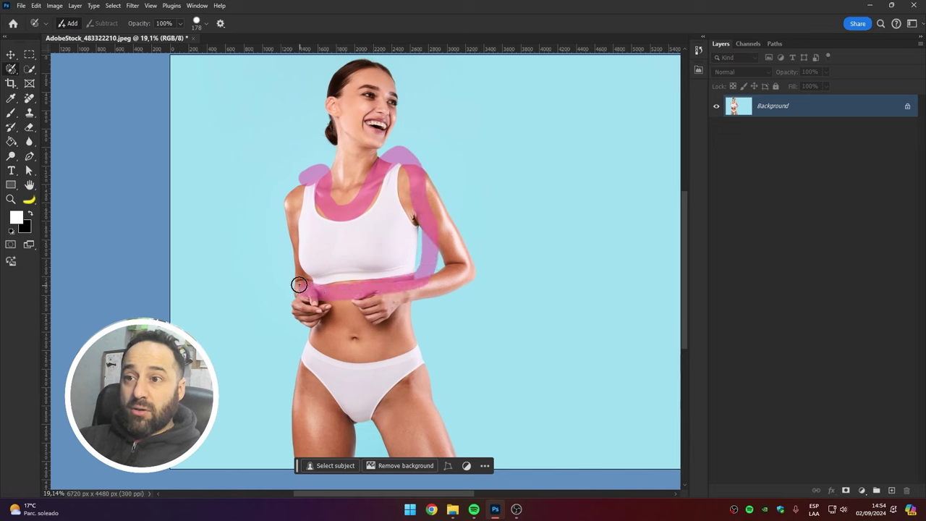
left_click_drag(421, 279, 302, 178)
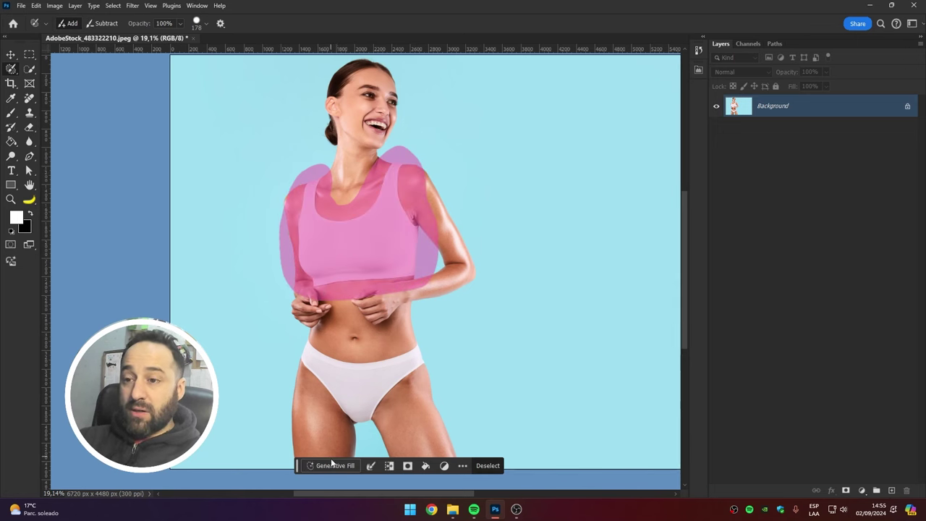
left_click(333, 465)
type("camisa de")
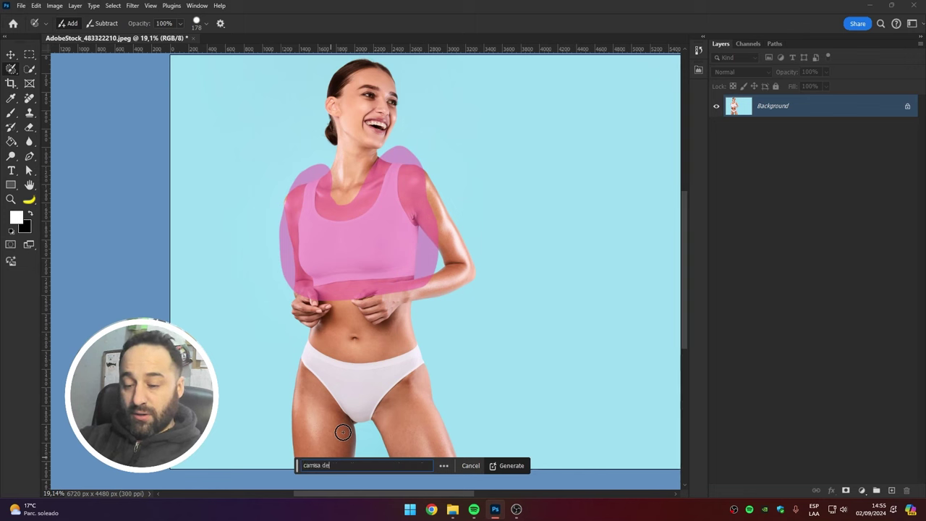
type(" cuadros")
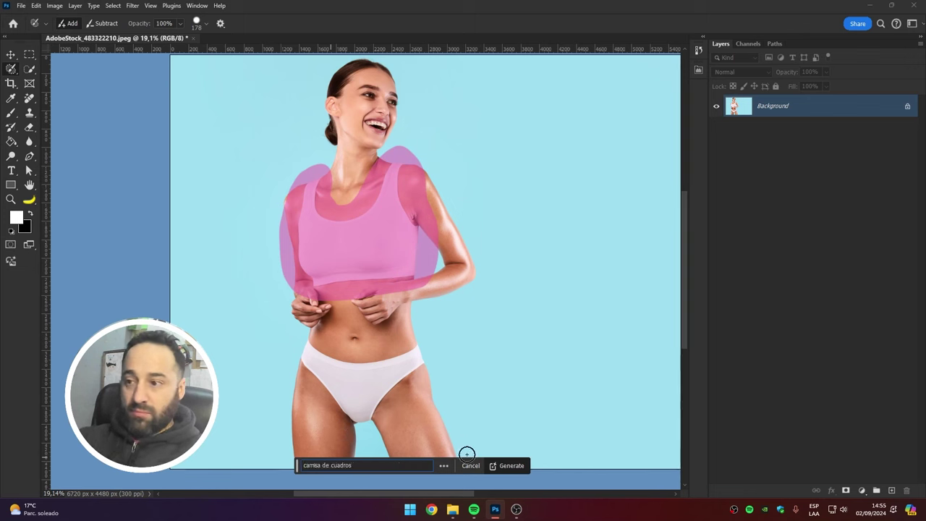
left_click(509, 466)
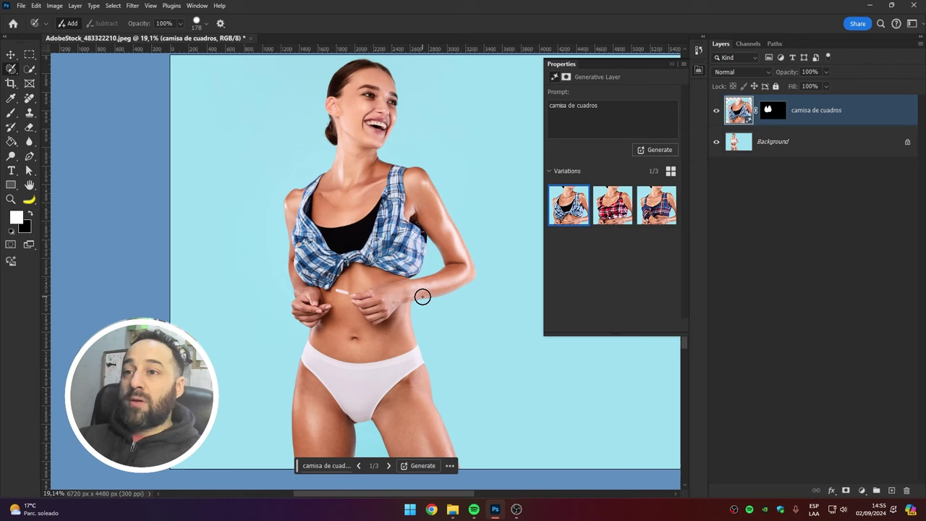
Compare the blue and red shirt variations and run Enhance Detail on the red plaid one
left_click(613, 205)
left_click(569, 206)
left_click(613, 205)
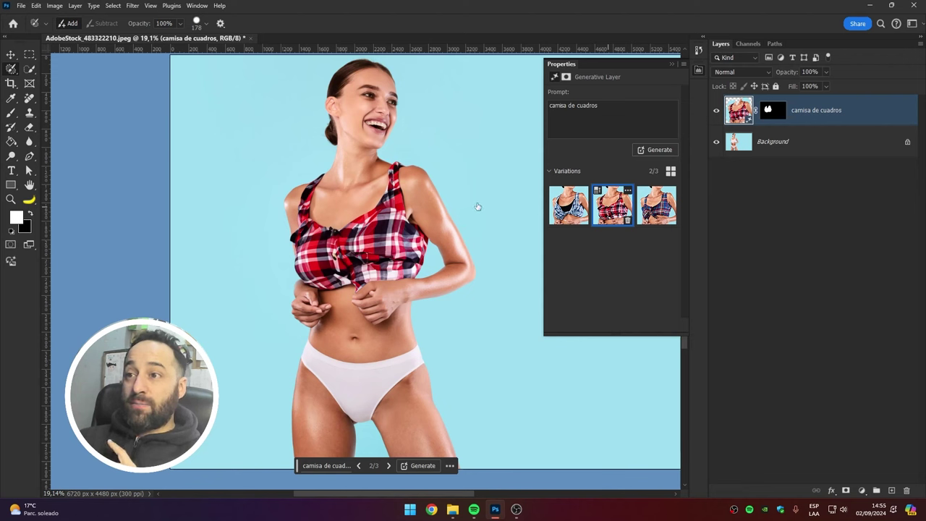
left_click(597, 189)
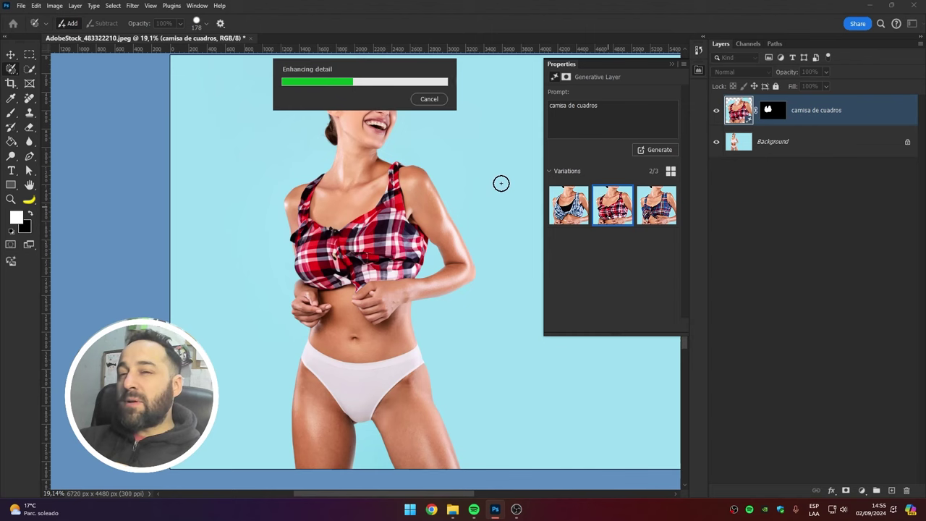
left_click(151, 6)
left_click(174, 144)
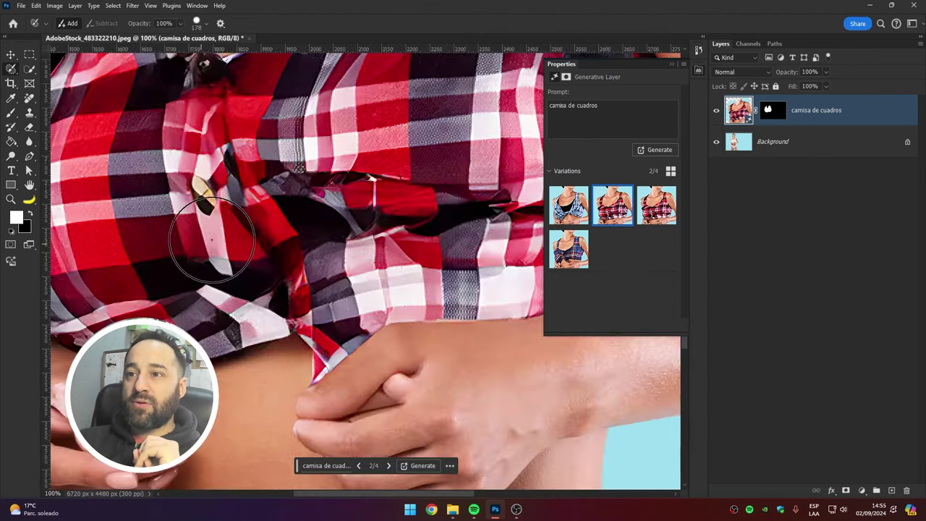
left_click_drag(235, 199, 282, 210)
mouse_move(299, 345)
left_mouse_down()
mouse_move(217, 206)
mouse_move(246, 311)
left_mouse_up()
mouse_move(188, 73)
left_mouse_down()
mouse_move(215, 170)
mouse_move(348, 128)
left_mouse_up()
mouse_move(269, 304)
left_mouse_down()
mouse_move(269, 224)
mouse_move(289, 197)
left_mouse_up()
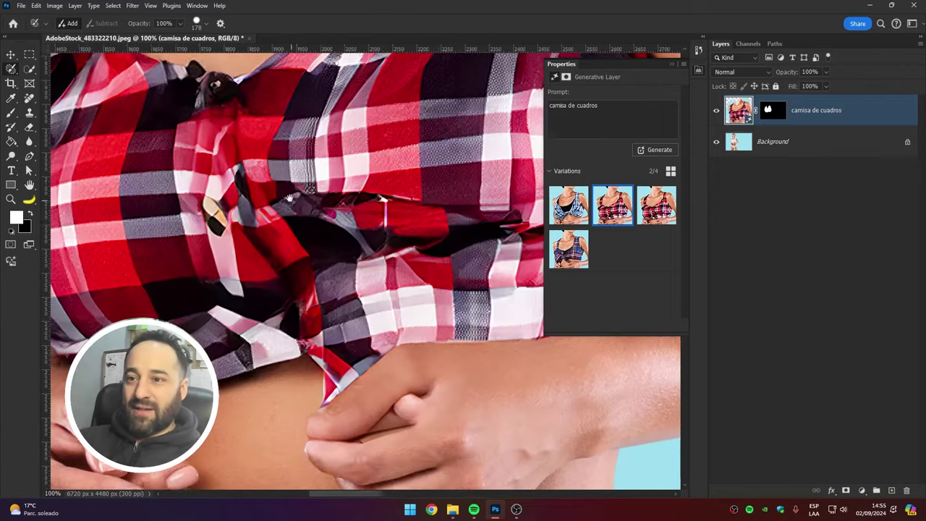
scroll(315, 223, "down", 2)
scroll(304, 261, "down", 2)
scroll(284, 306, "down", 1)
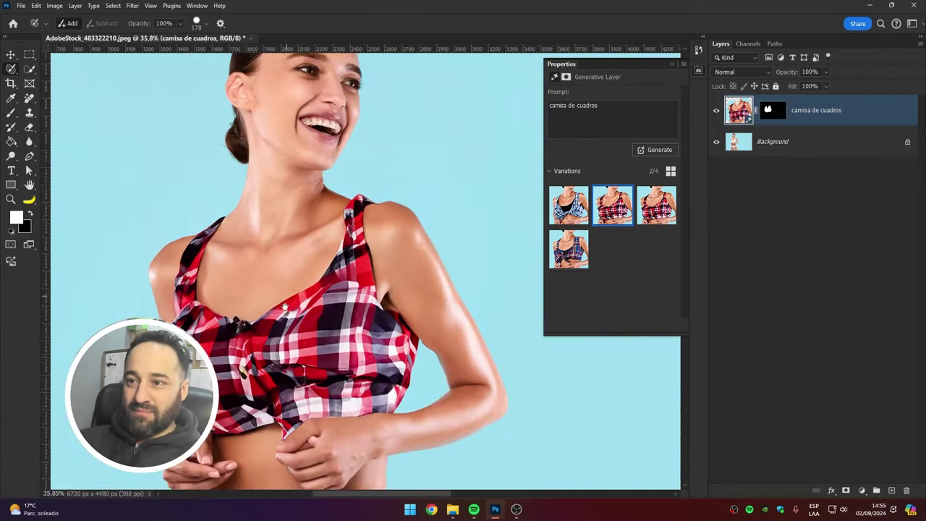
scroll(285, 307, "down", 2)
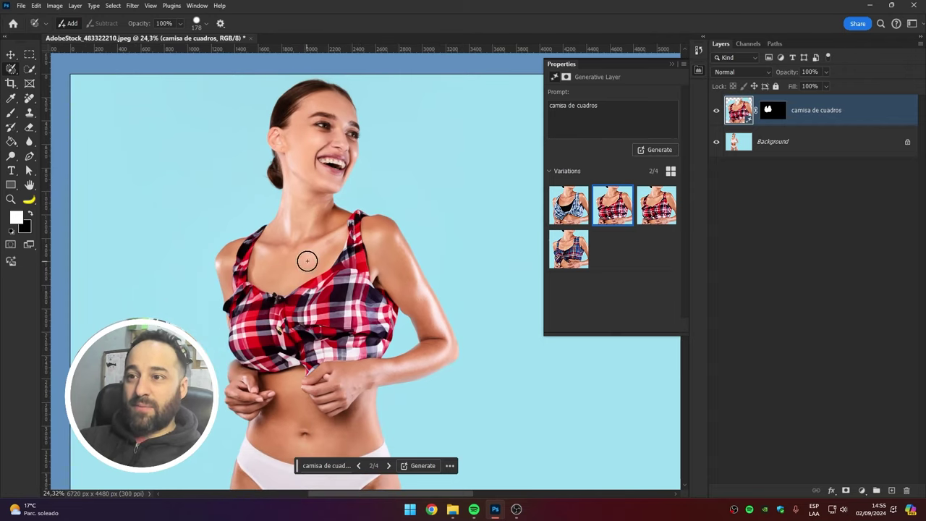
key("v")
key("d")
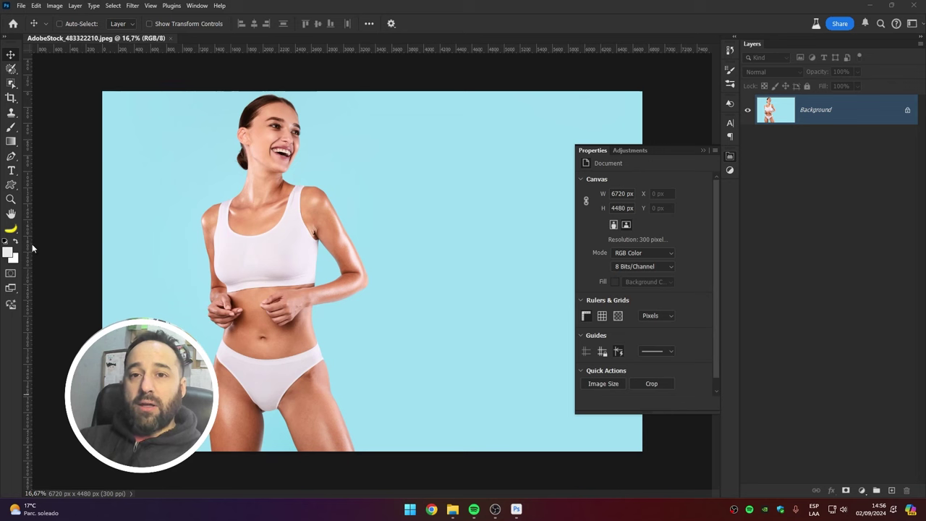
Paint a 252 px Selection Brush selection over the white top and move the task bar up
left_click(11, 68)
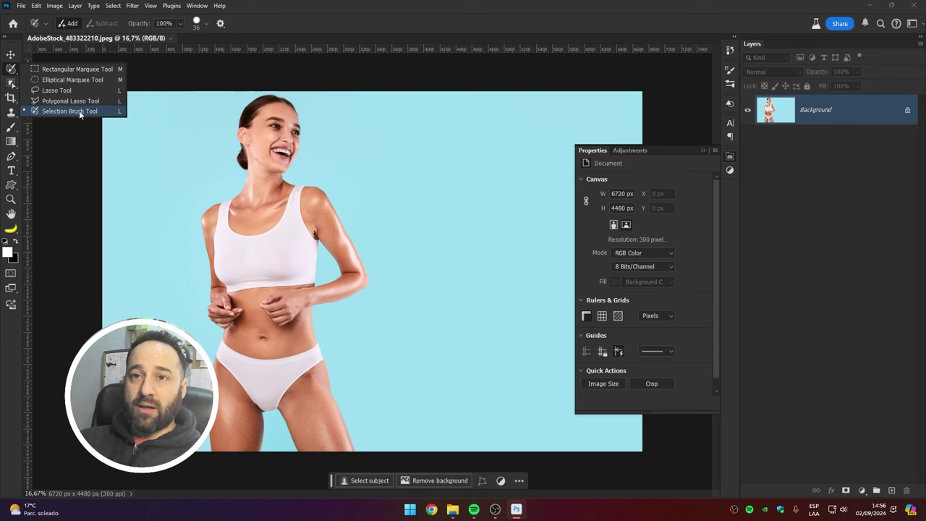
left_click(79, 110)
left_click_drag(196, 112, 200, 114)
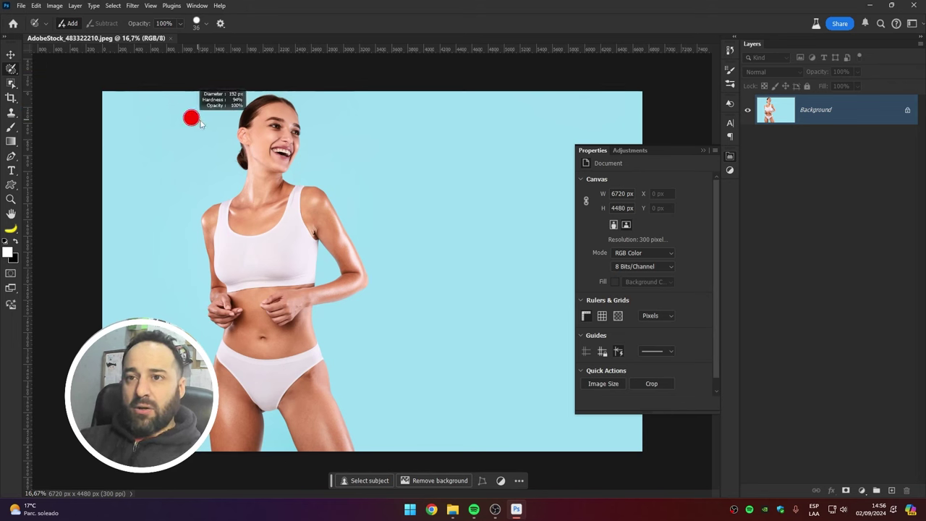
mouse_move(221, 201)
left_mouse_down()
mouse_move(303, 284)
mouse_move(335, 209)
mouse_move(300, 186)
mouse_move(236, 194)
mouse_move(206, 235)
left_mouse_up()
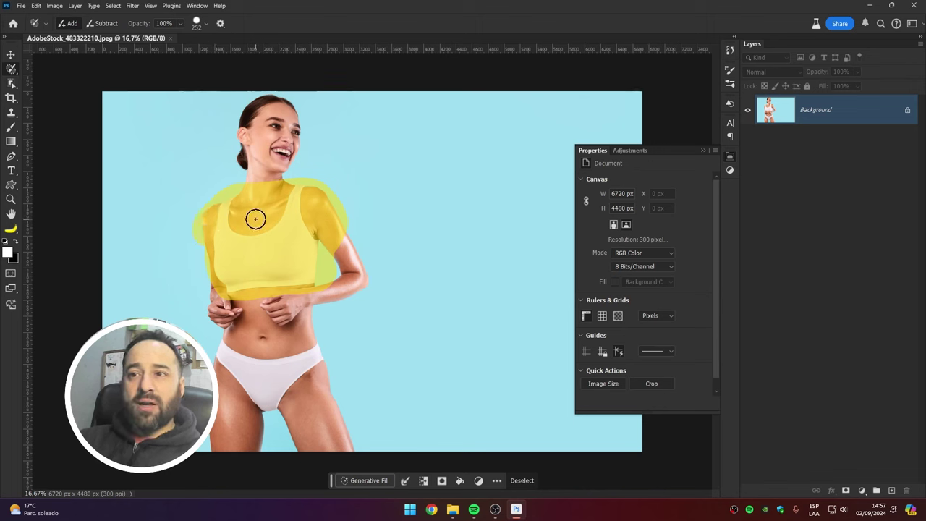
left_click_drag(333, 457, 318, 398)
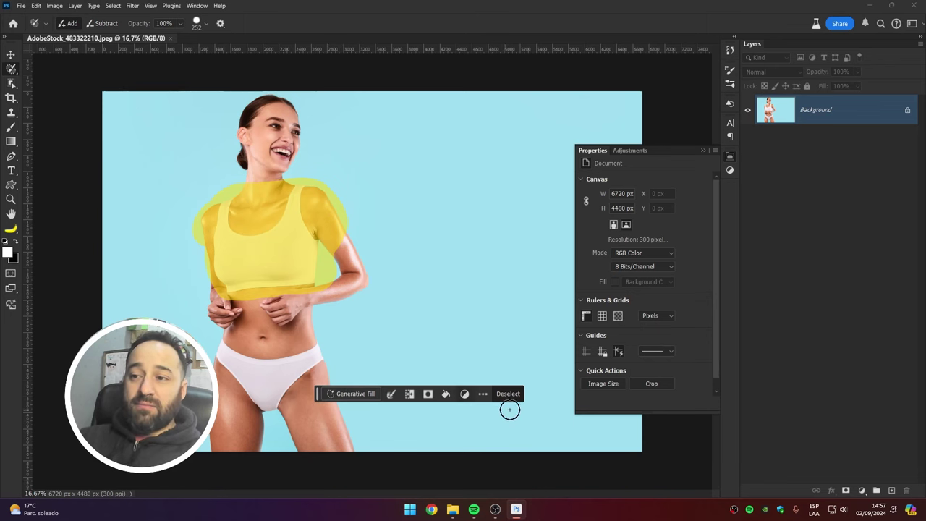
left_click(484, 394)
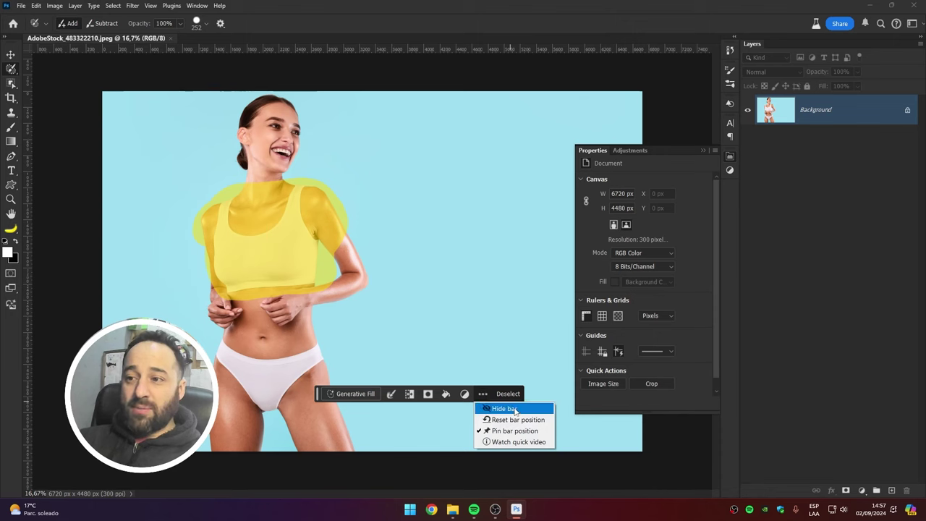
left_click(194, 5)
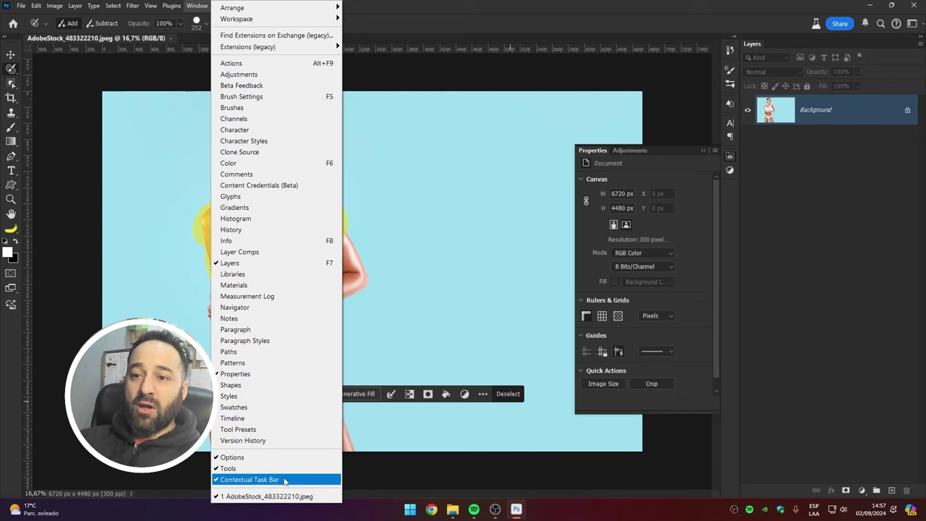
left_click(280, 479)
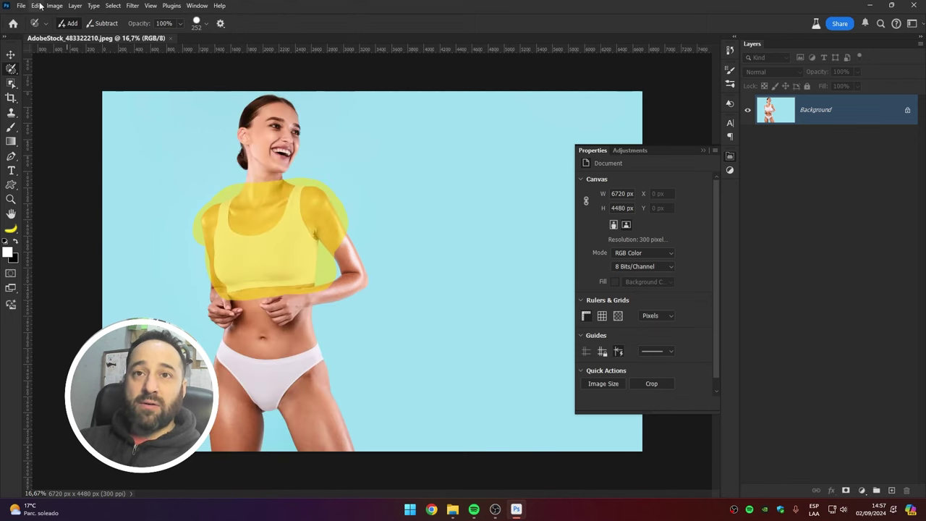
left_click(38, 5)
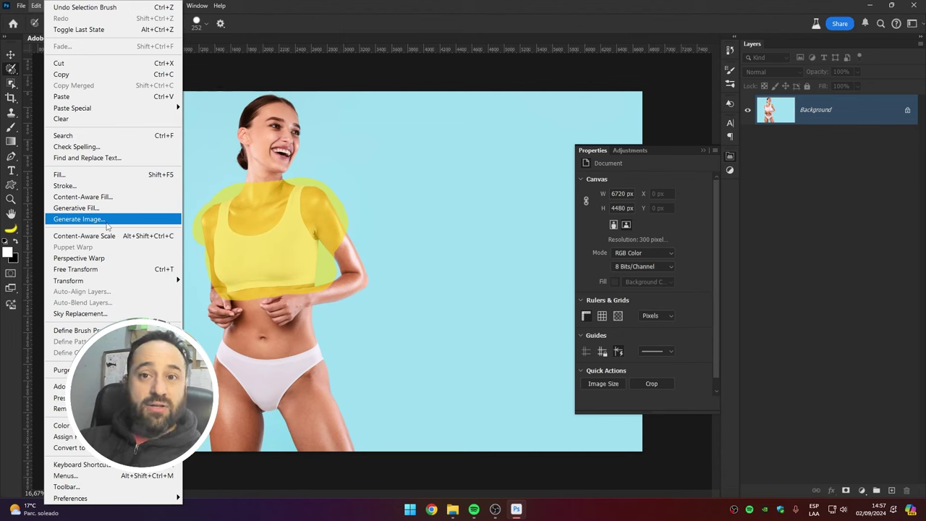
left_click(197, 7)
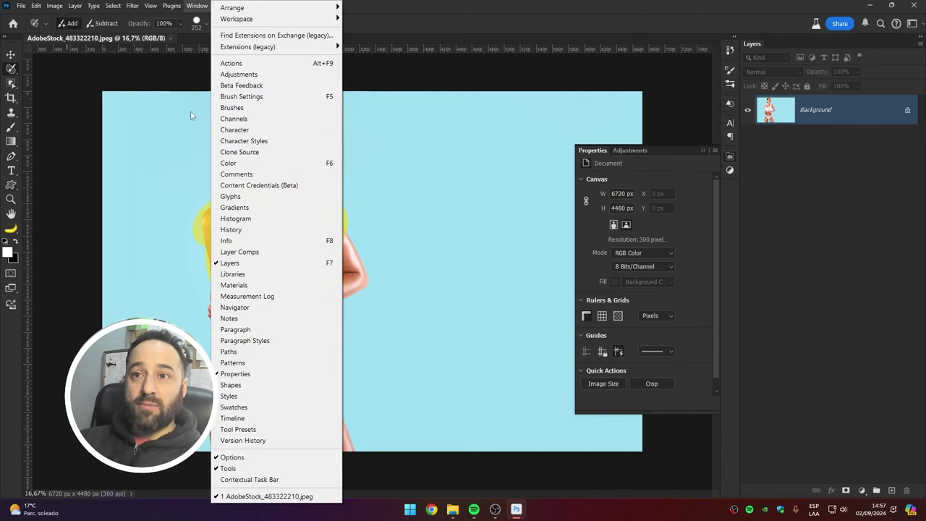
left_click(253, 480)
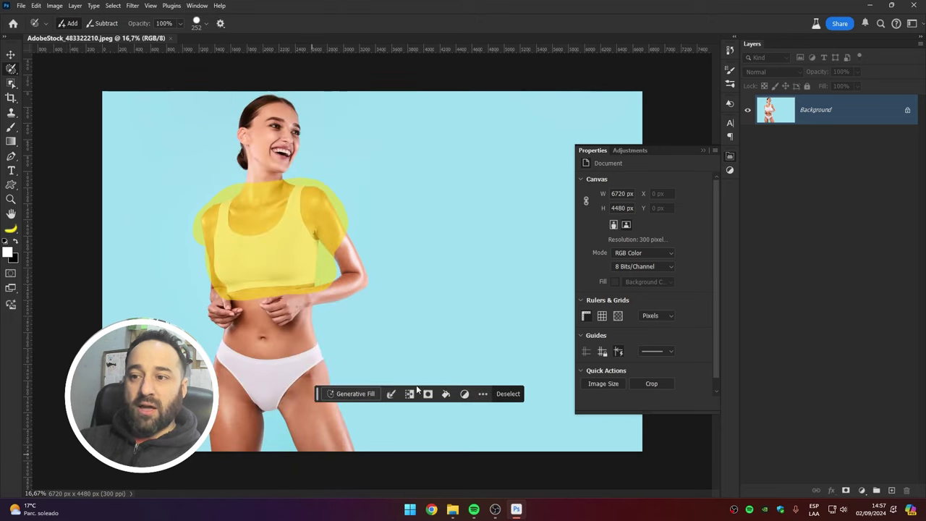
Generative Fill the top using the blue plaid shirt JPG as reference, background removed
left_click(349, 394)
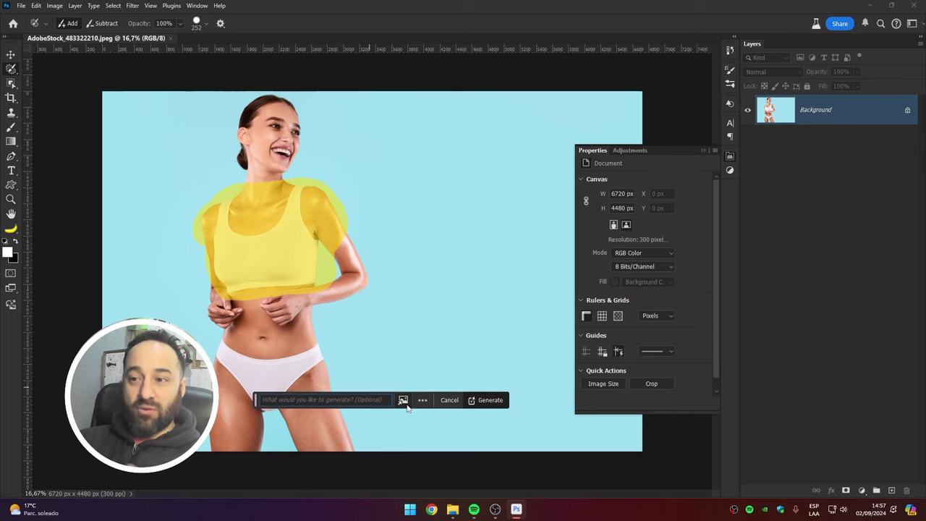
left_click(405, 403)
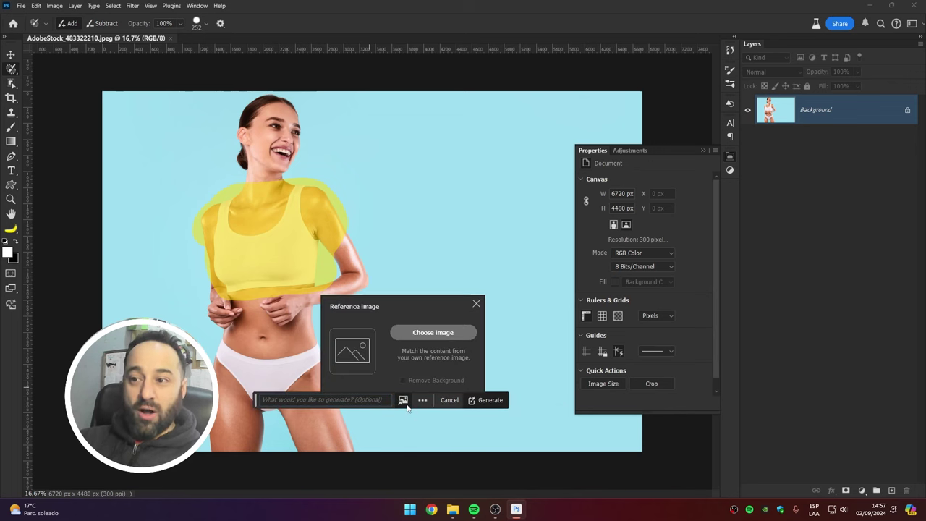
left_click(439, 332)
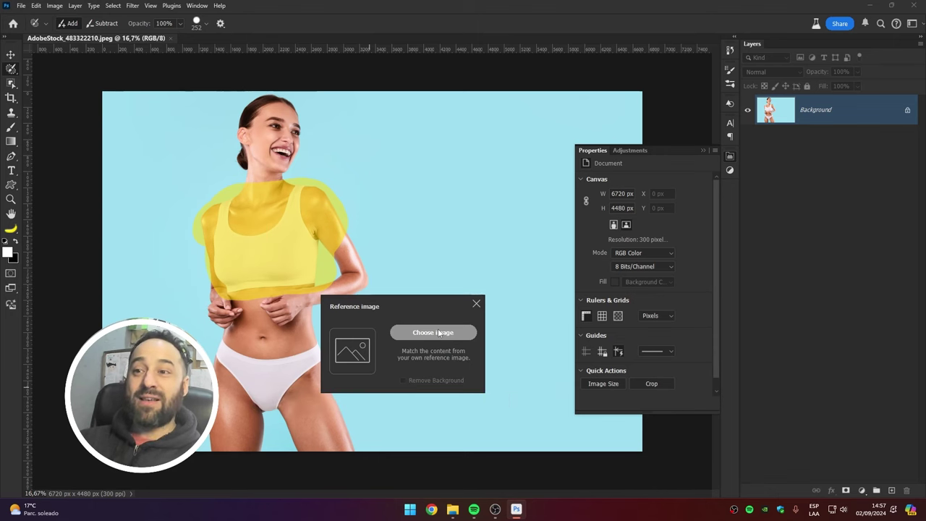
scroll(521, 306, "down", 3)
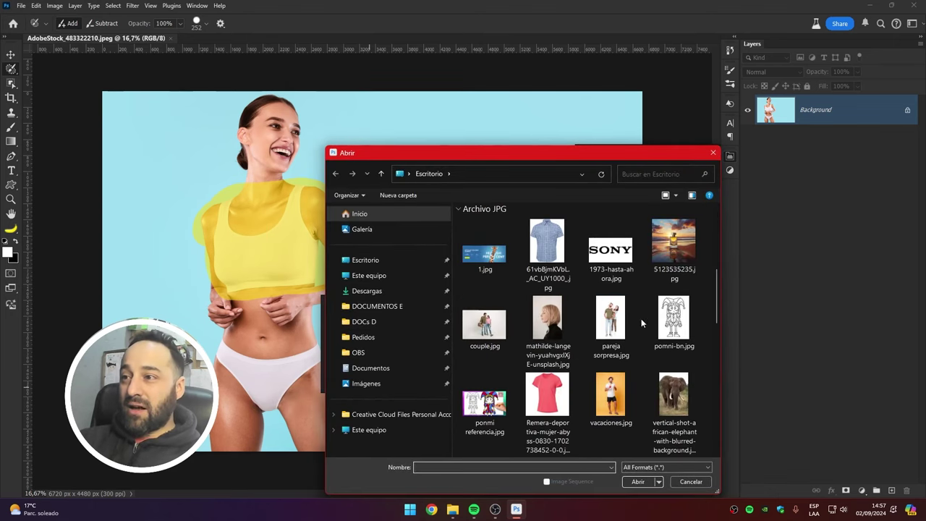
left_click(555, 248)
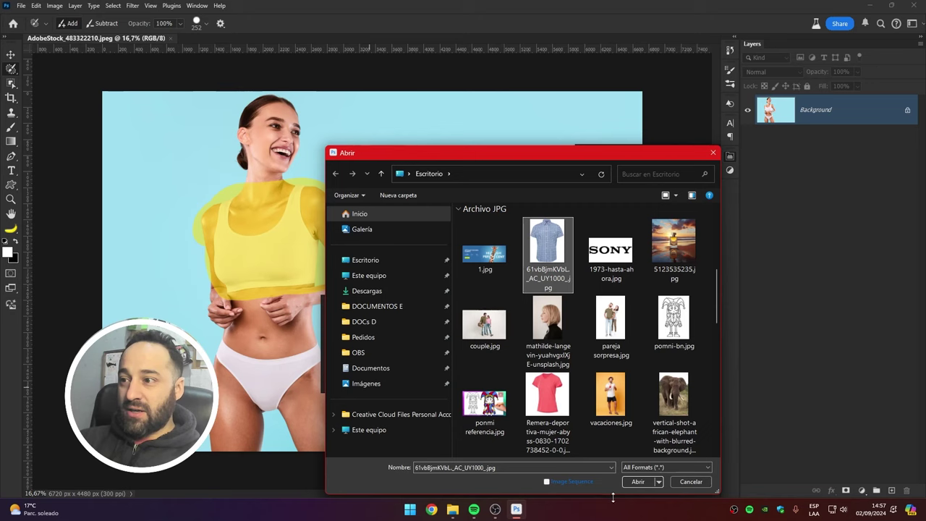
left_click(636, 482)
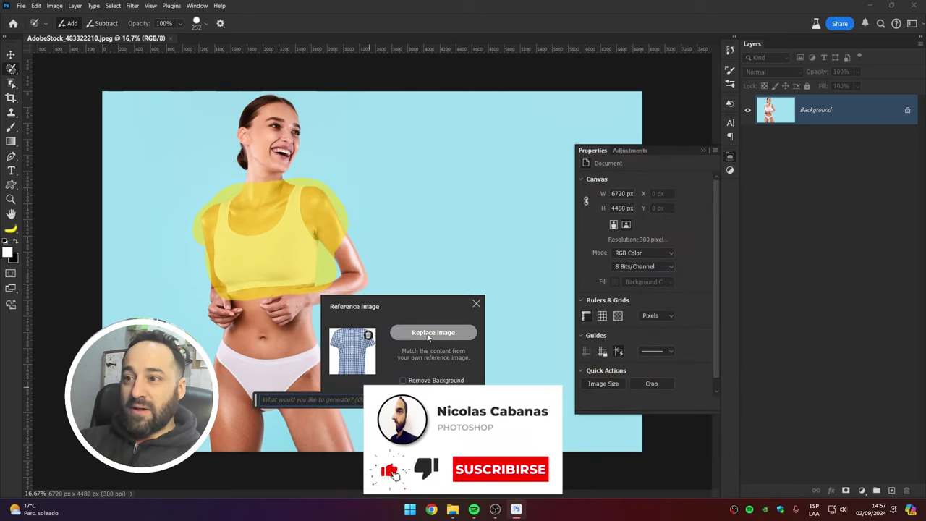
left_click(403, 380)
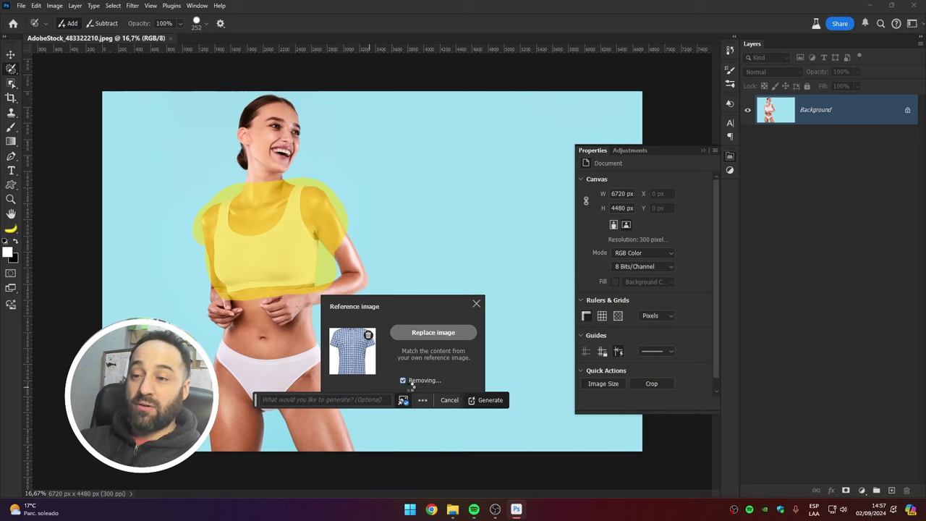
left_click(487, 400)
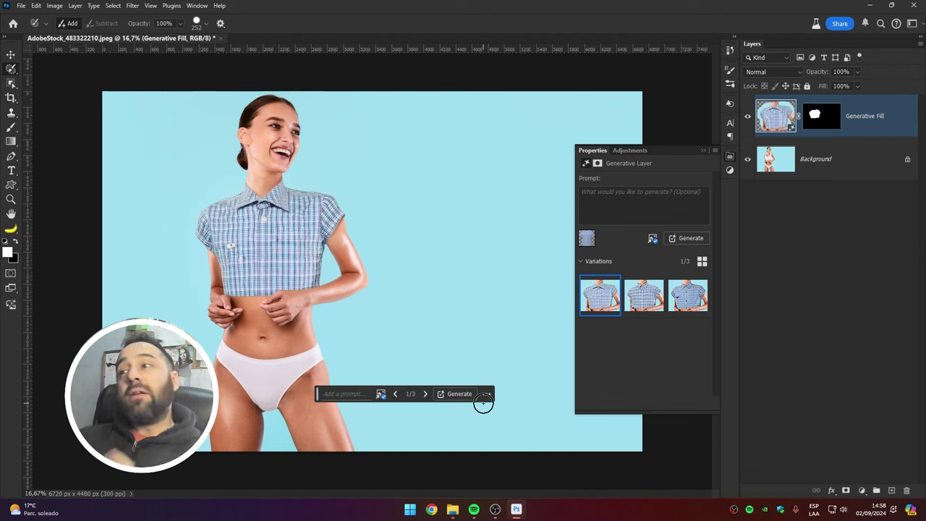
Preview the shirt variations, hide the Generative Fill layer, and select the Background layer
left_click(682, 298)
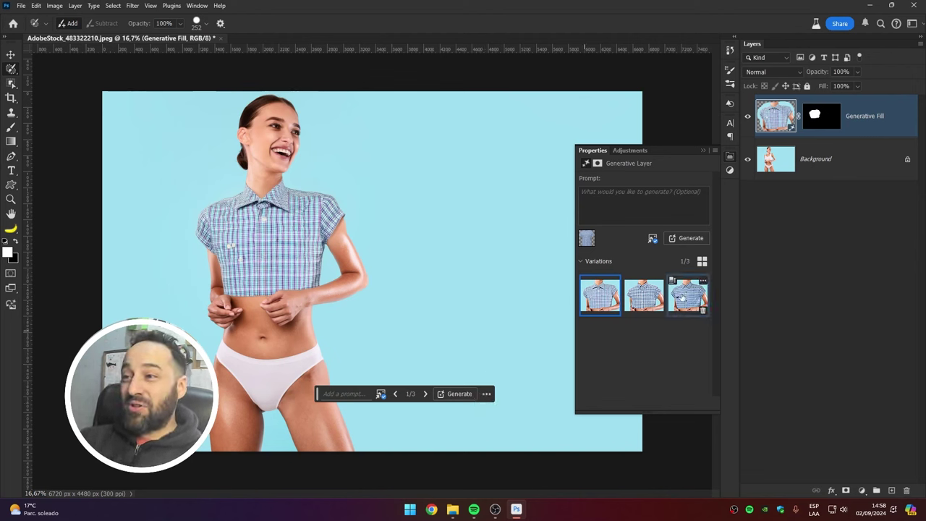
mouse_move(600, 295)
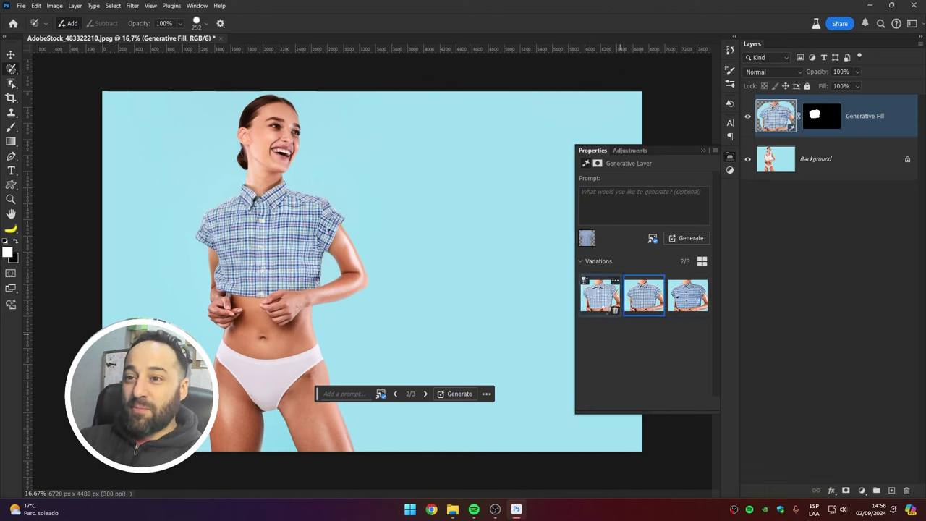
left_click(600, 295)
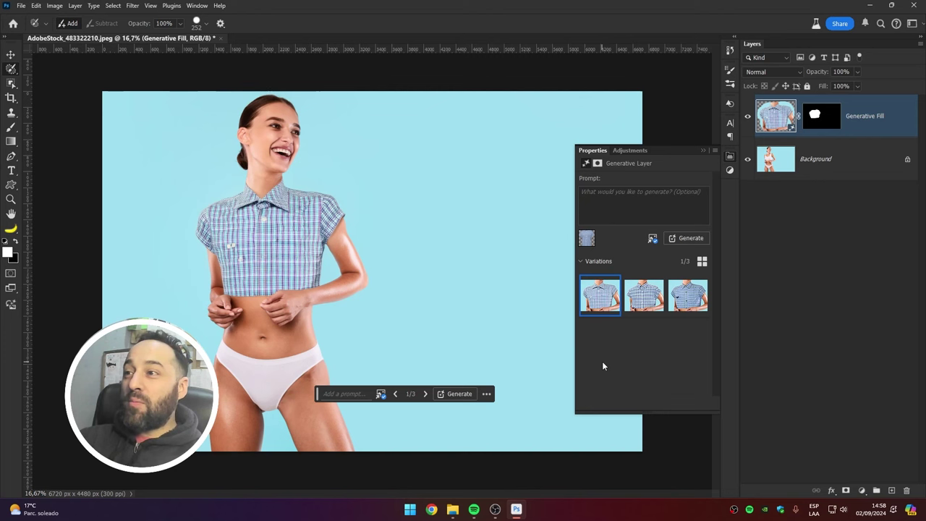
left_click(748, 117)
left_click(823, 159)
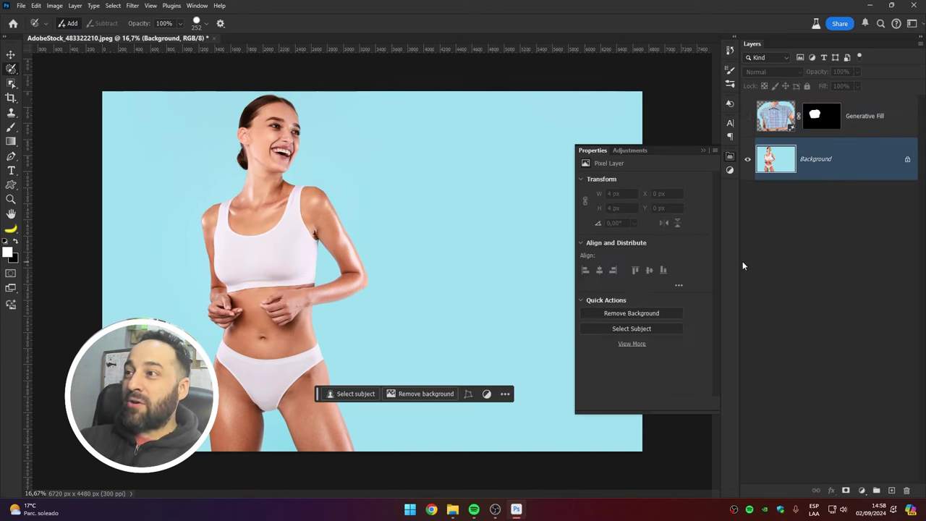
Reselect the previous top area and start a new Generative Fill on it
left_click(116, 6)
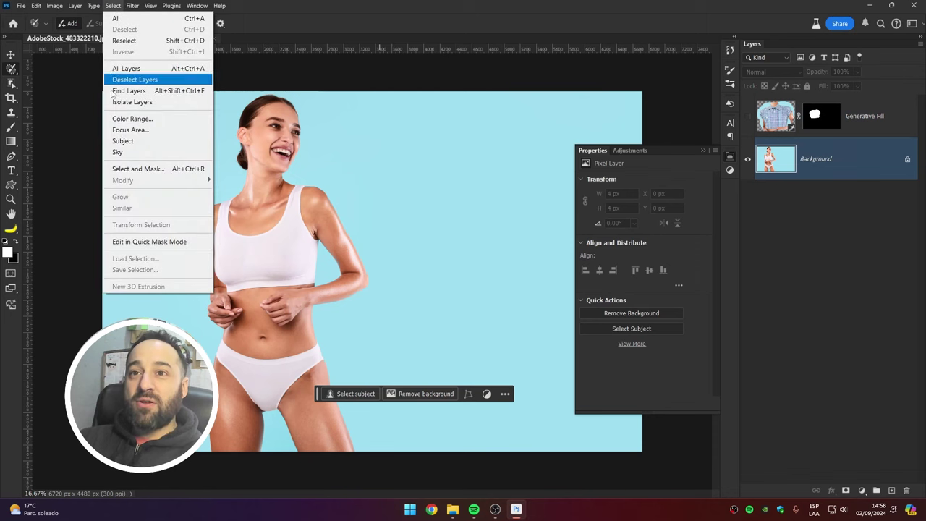
left_click(125, 41)
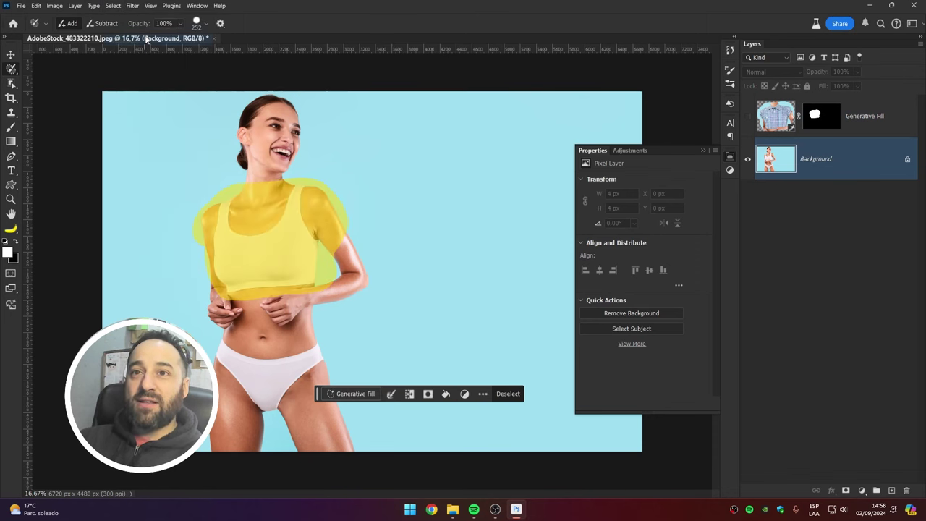
left_click(352, 394)
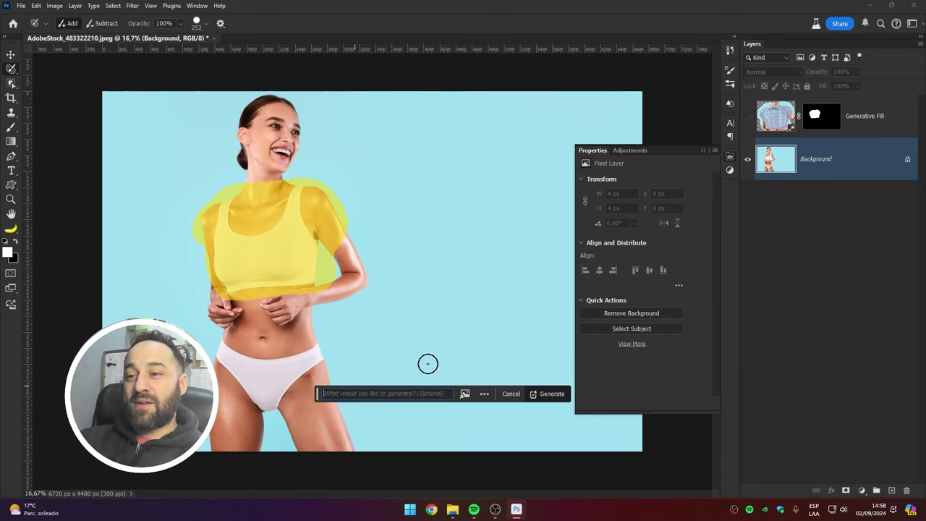
Use the Remera pink t-shirt JPG as reference with Remove Background, then generate
left_click(464, 394)
left_click(494, 326)
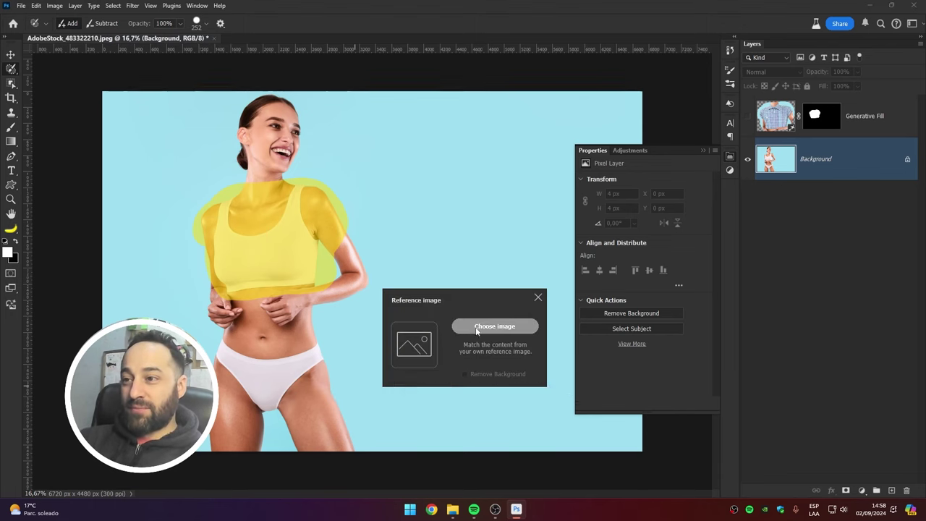
scroll(598, 333, "up", 10)
scroll(648, 342, "up", 3)
scroll(627, 379, "down", 3)
left_click(609, 308)
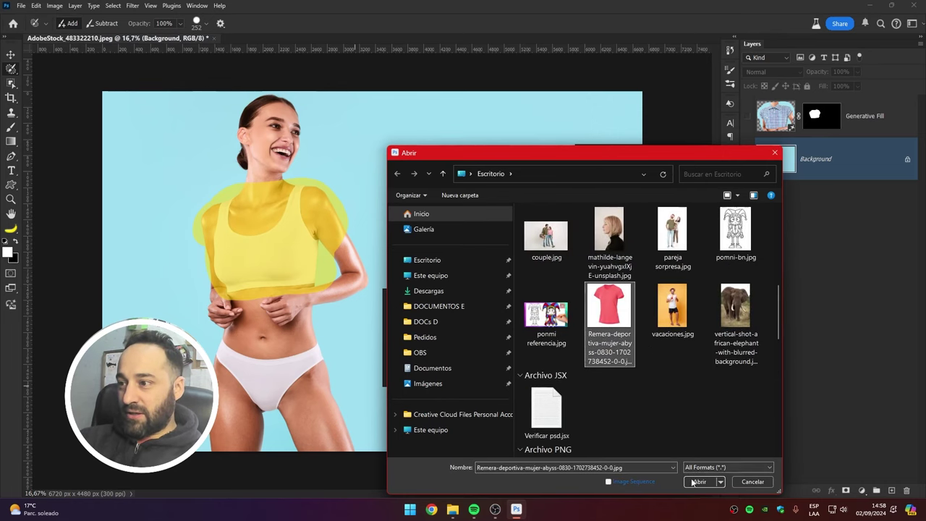
left_click(700, 481)
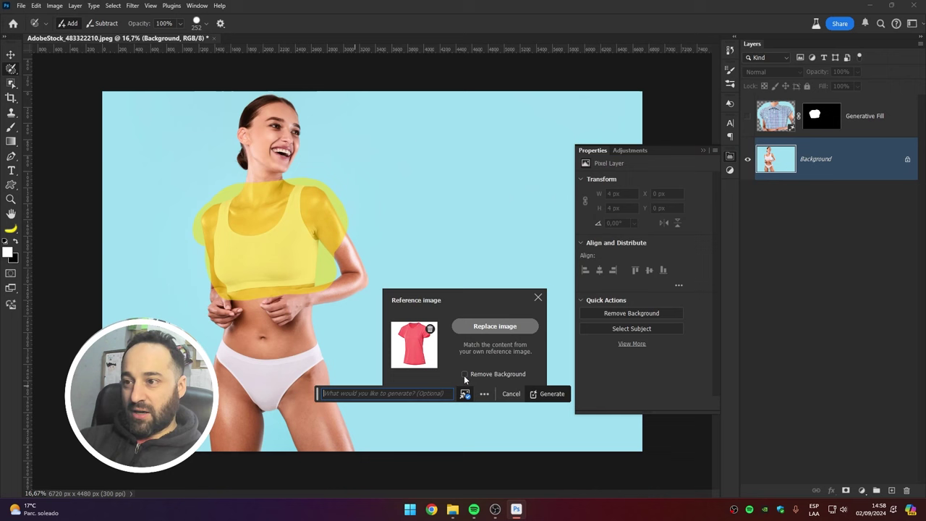
left_click(465, 374)
left_click(545, 393)
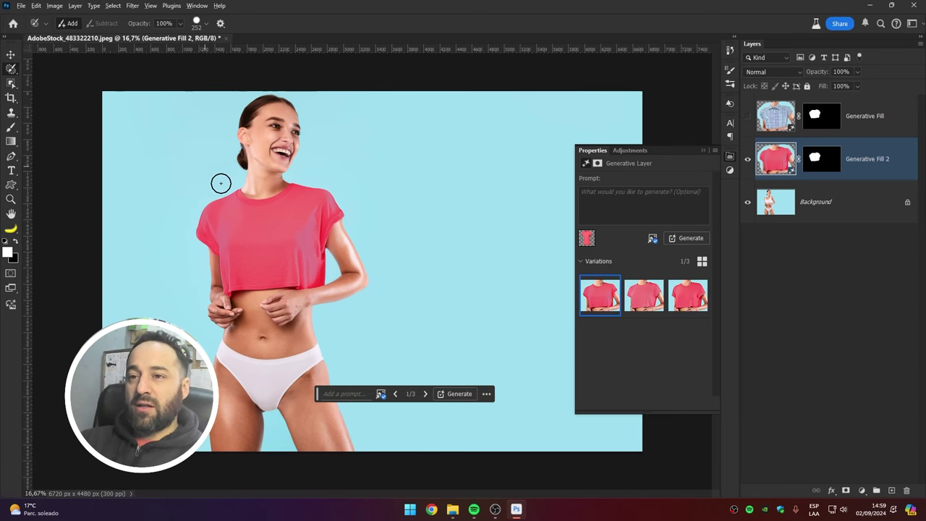
Zoom in on the pink crop t-shirt result and keep variation 1 of three
scroll(261, 253, "up", 3)
left_click_drag(203, 188, 221, 213)
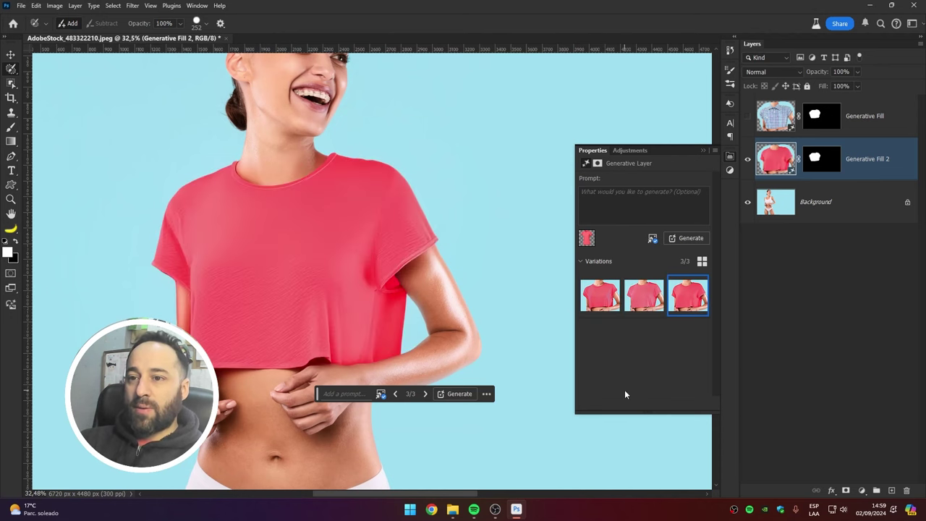
left_click(600, 297)
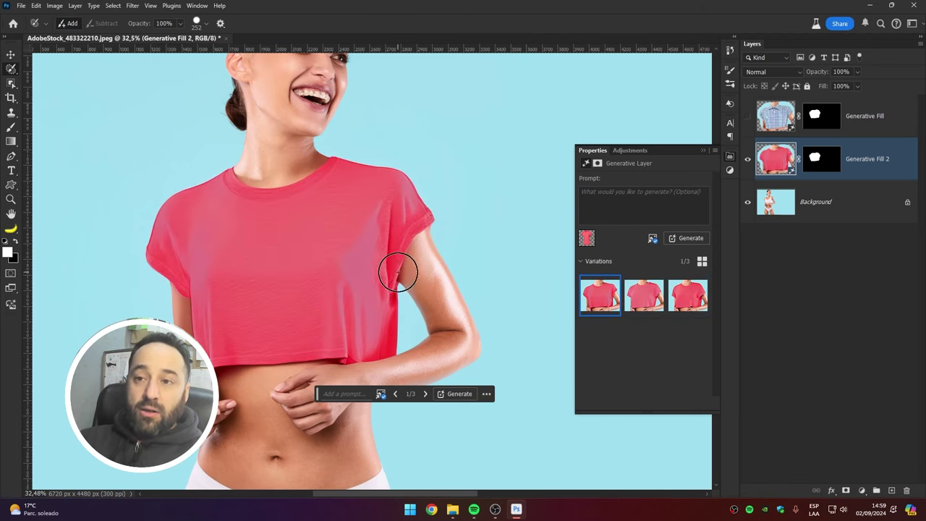
scroll(400, 270, "down", 3)
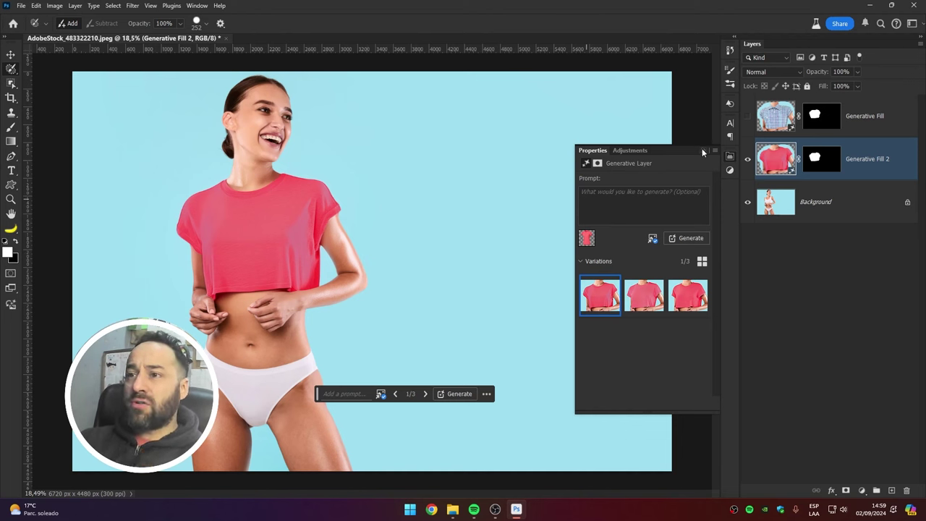
left_click(702, 150)
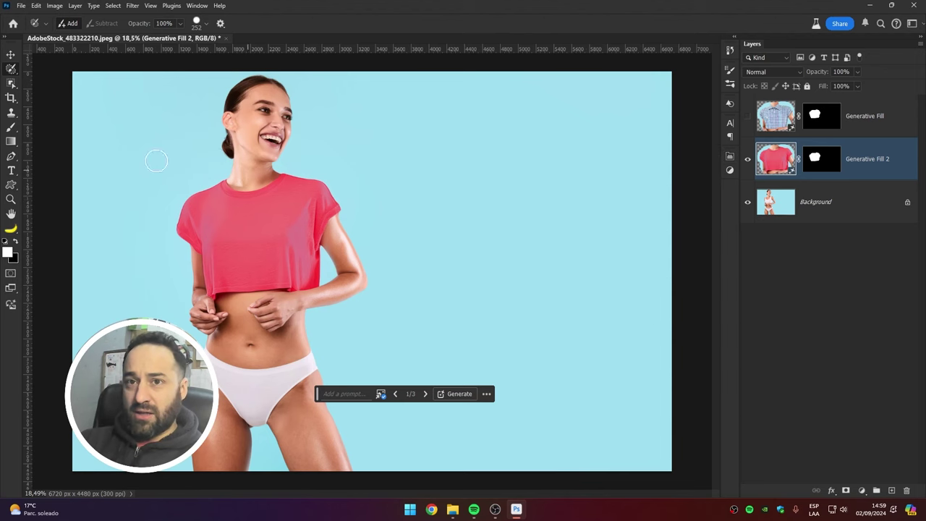
Set the Selection Brush Tool to 150 px with a harder edge
right_click(15, 69)
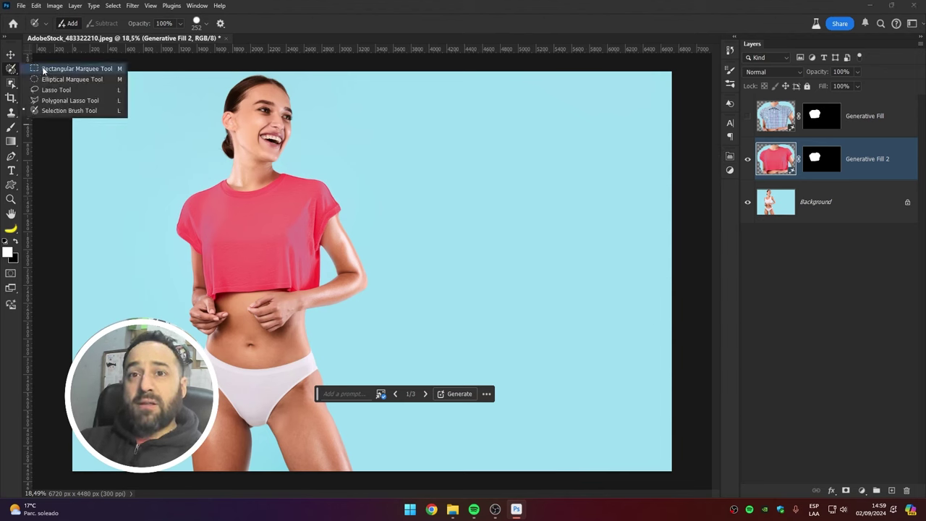
left_click(69, 111)
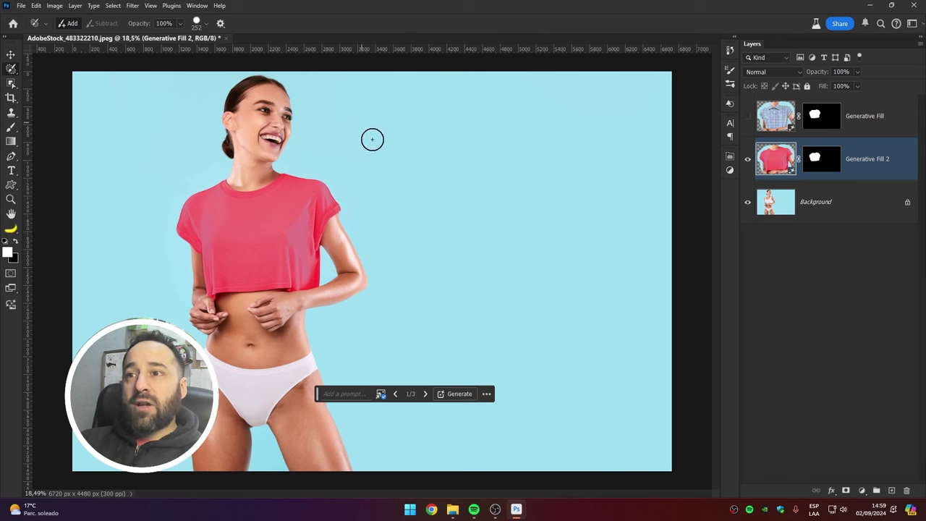
left_click(206, 26)
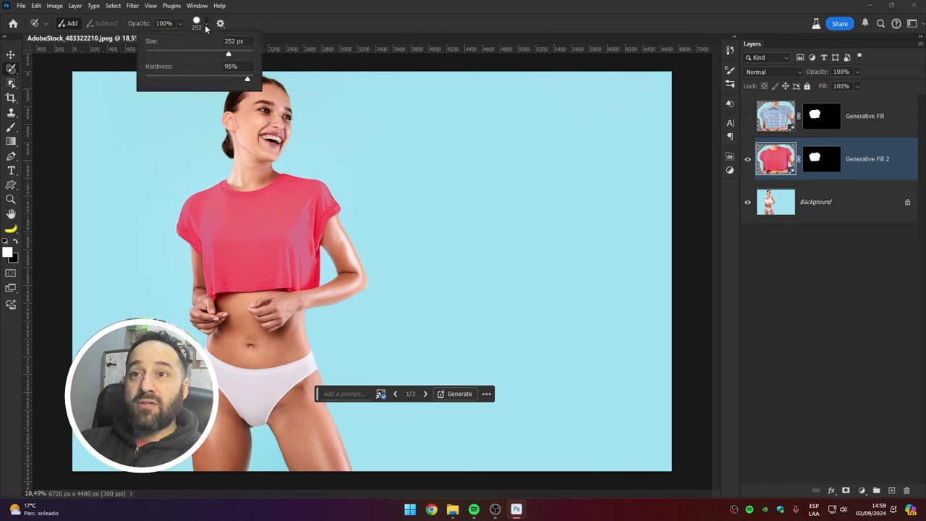
mouse_move(226, 56)
left_mouse_down()
mouse_move(214, 57)
mouse_move(241, 81)
mouse_move(112, 106)
left_mouse_up()
mouse_move(179, 78)
left_mouse_down()
mouse_move(257, 81)
mouse_move(237, 81)
left_mouse_up()
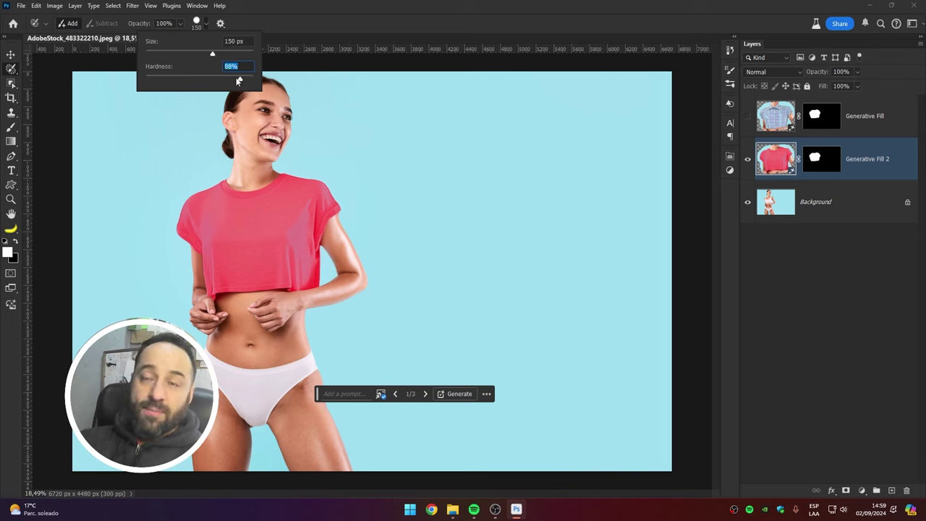
left_click(294, 21)
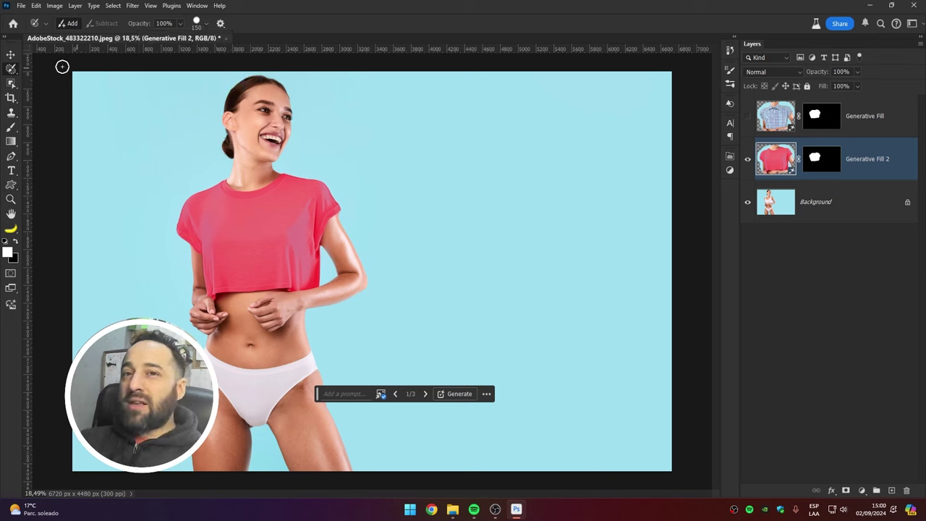
Try a 15.1 px feathered elliptical selection on the background, then return to Selection Brush
right_click(15, 73)
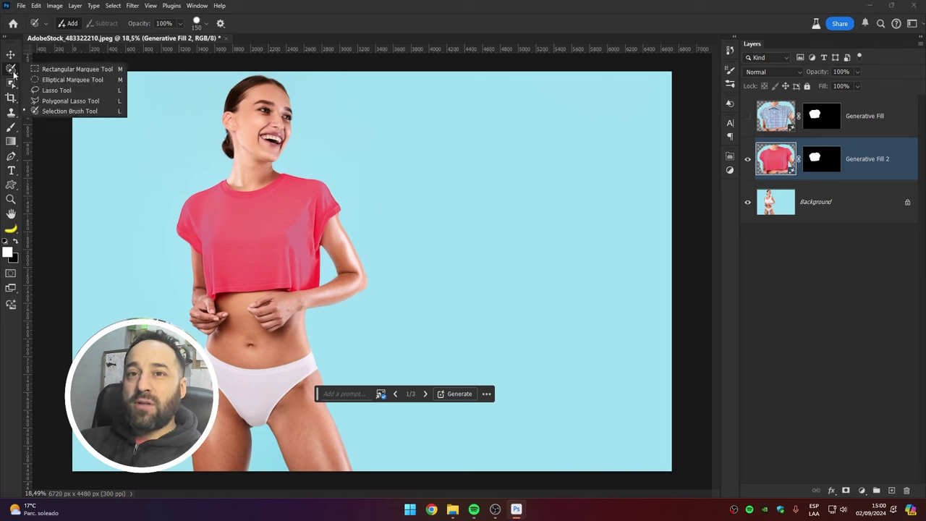
left_click(62, 81)
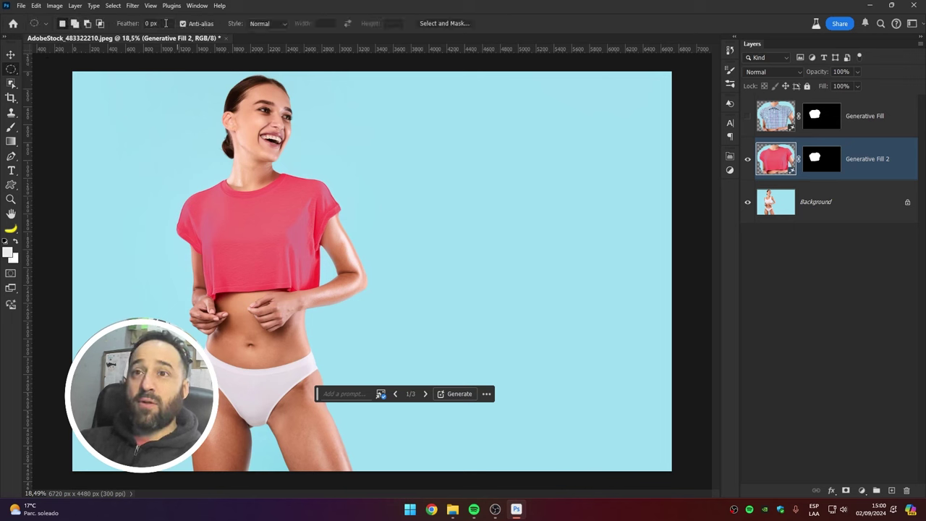
left_click_drag(125, 23, 201, 32)
left_click_drag(365, 108, 563, 242)
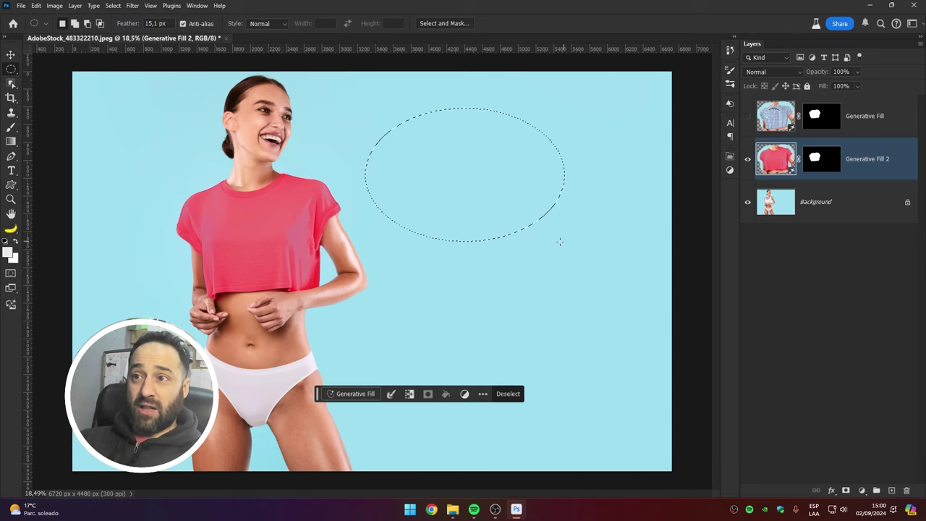
key("q")
key("q")
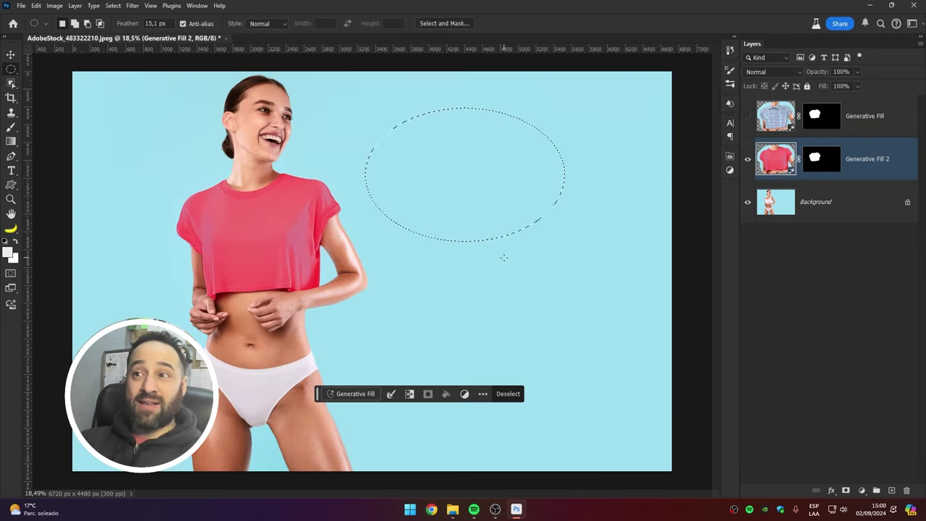
right_click(11, 75)
left_click(72, 112)
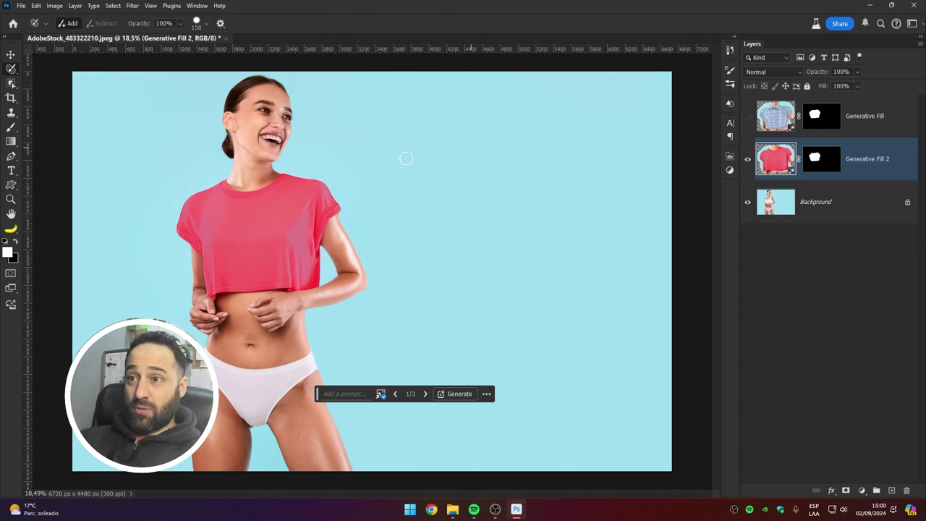
Paint a selection over the background beside the woman and preview it in Quick Mask
left_click_drag(533, 188, 467, 158)
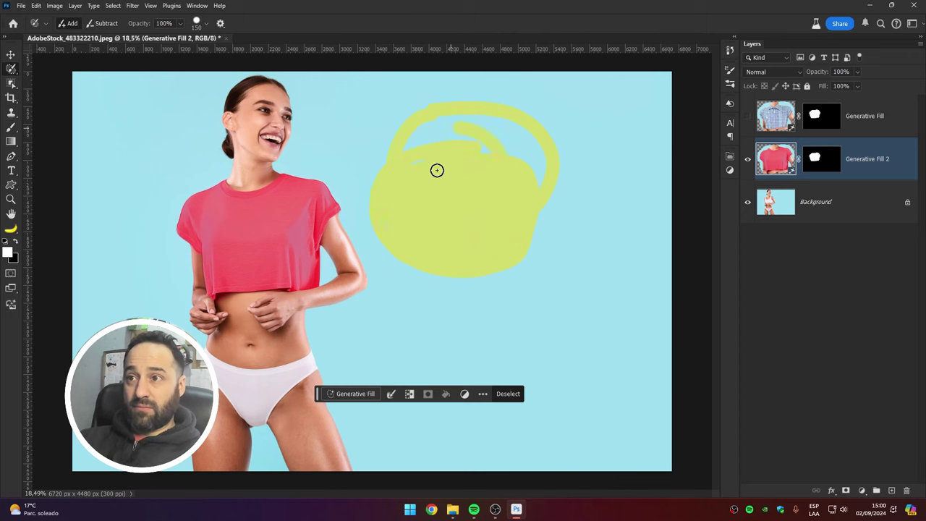
left_click(11, 273)
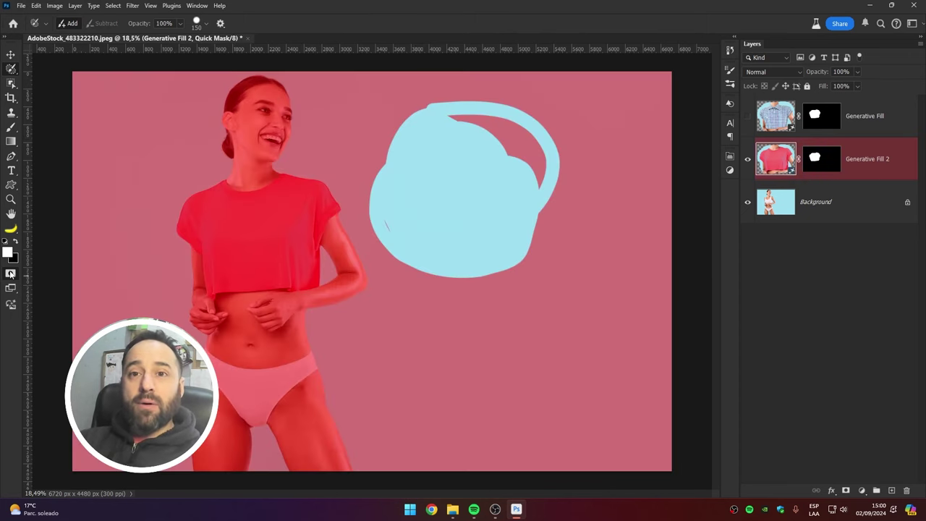
left_click(11, 274)
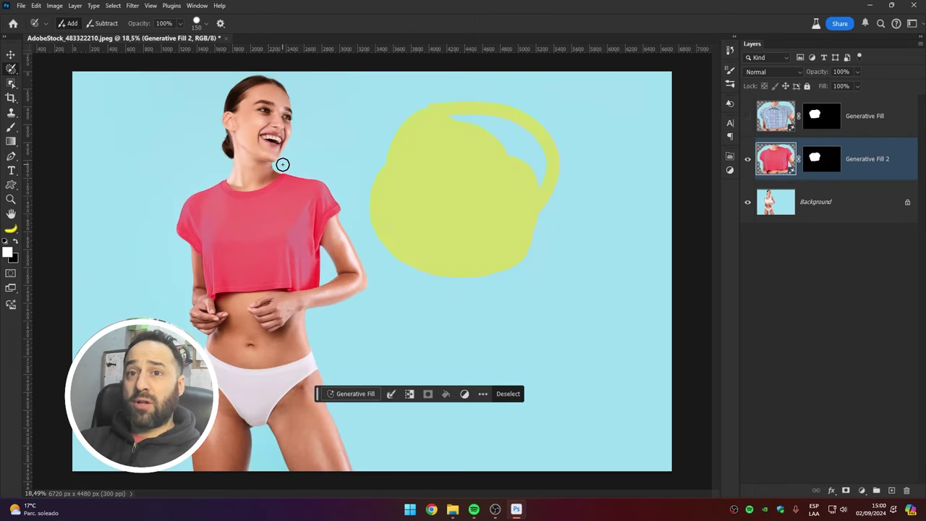
Select a rectangle of background right of the woman, then return to Selection Brush
right_click(12, 72)
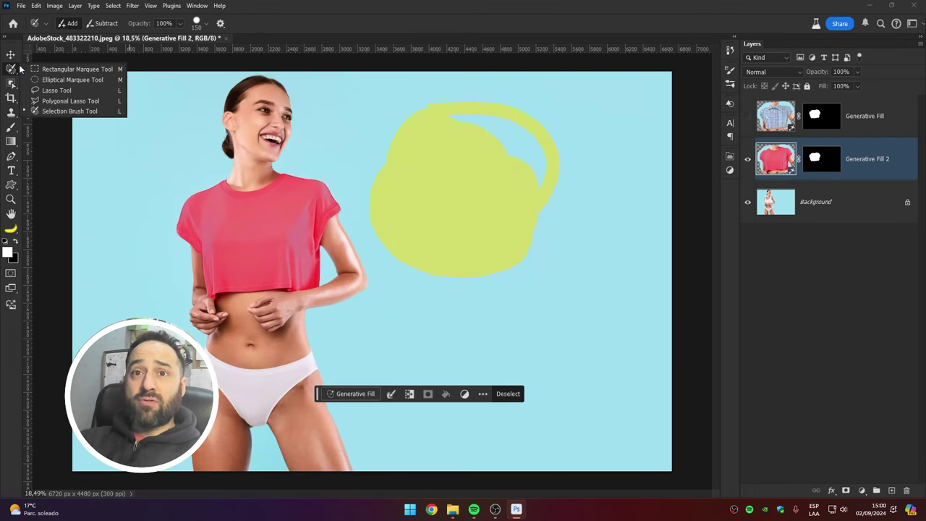
left_click(56, 69)
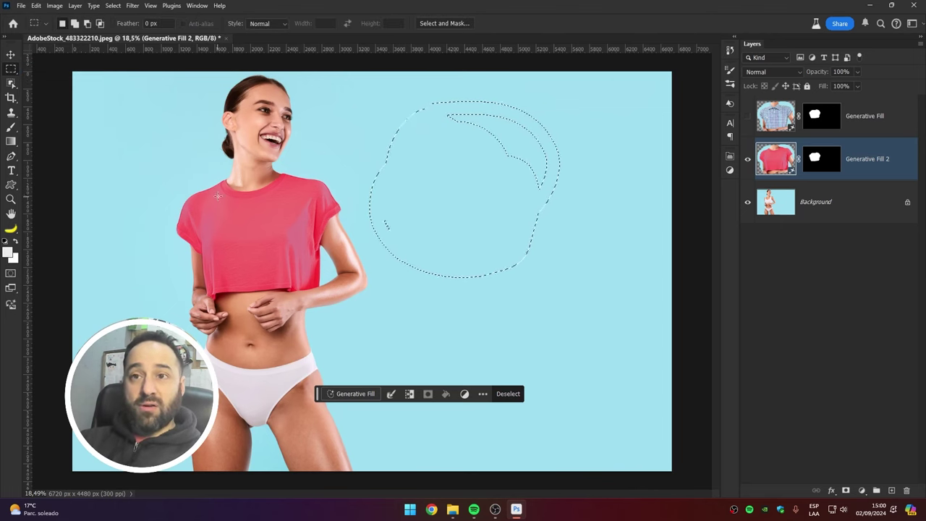
left_click_drag(330, 105, 559, 289)
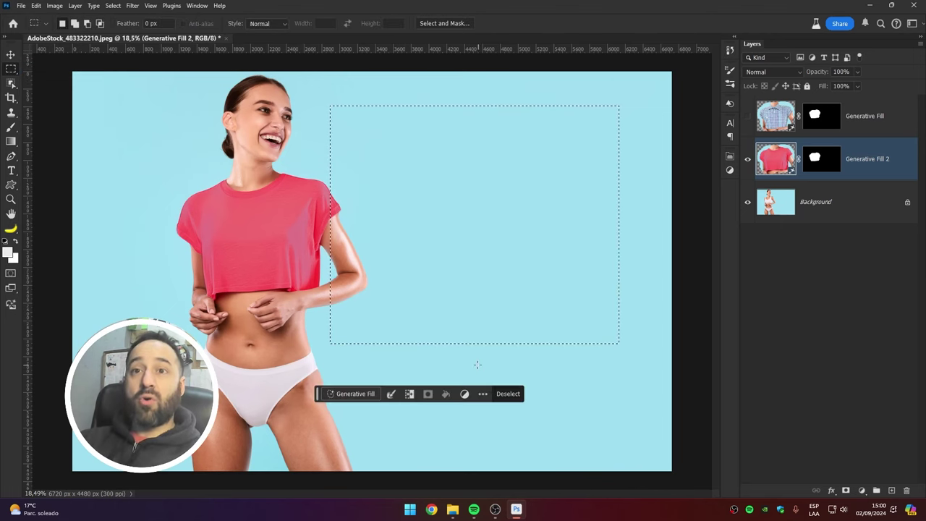
right_click(11, 68)
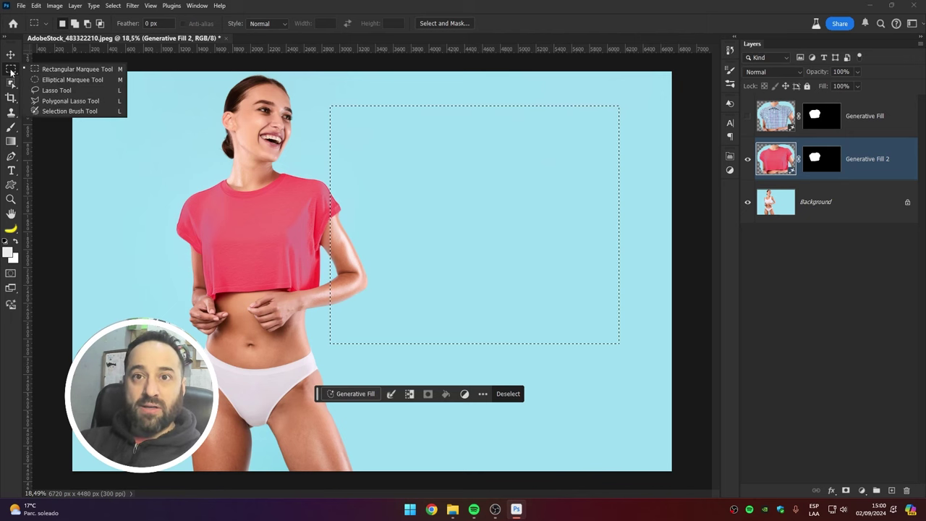
left_click(69, 112)
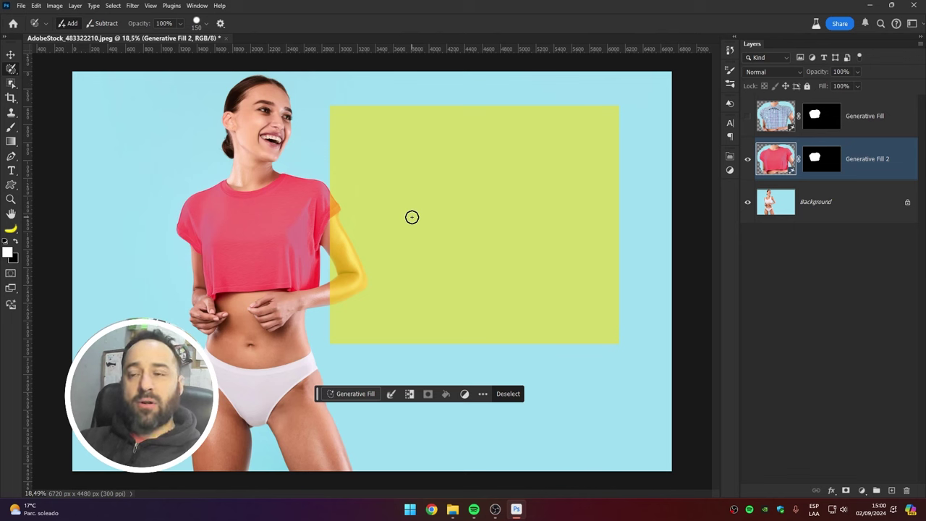